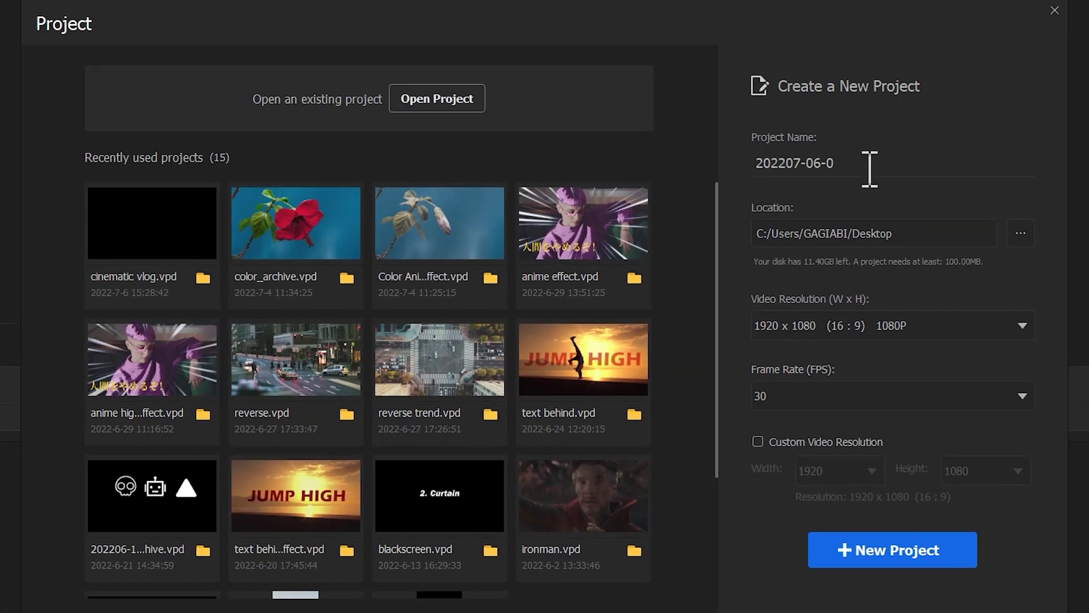
Step: Create a new project named "summer vlog" and import the three videos and the music file into the media library
triple_click(868, 170)
text(summer vlog)
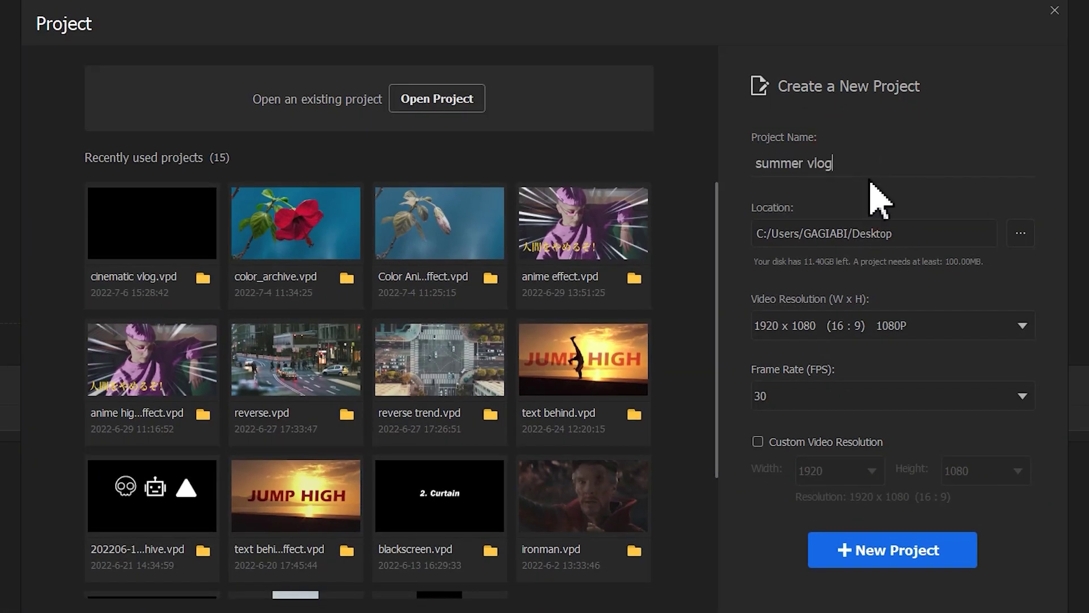
click(900, 553)
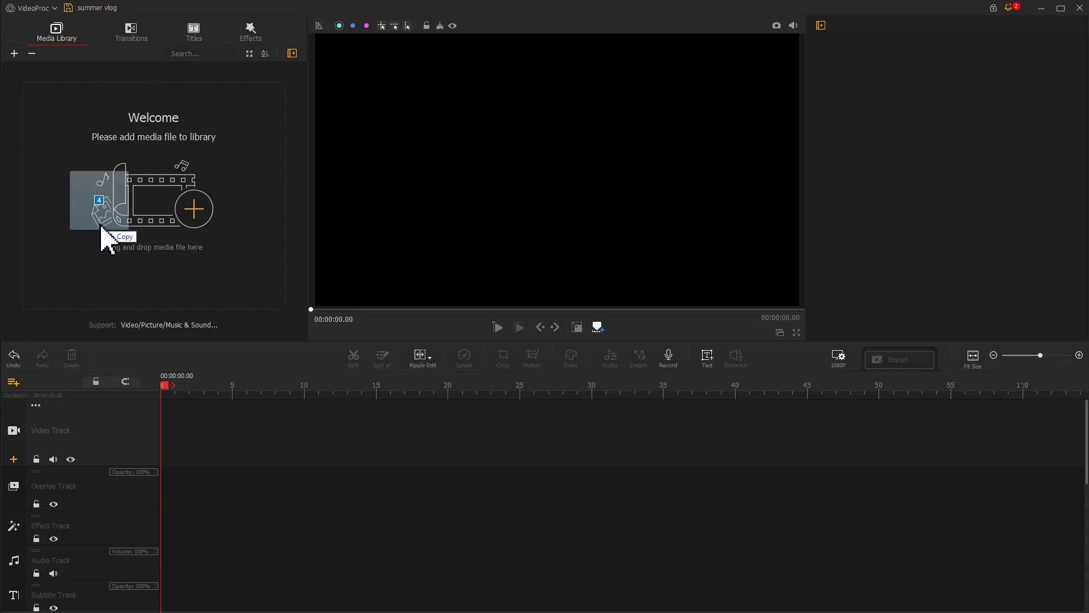
drag(102, 226, 102, 227)
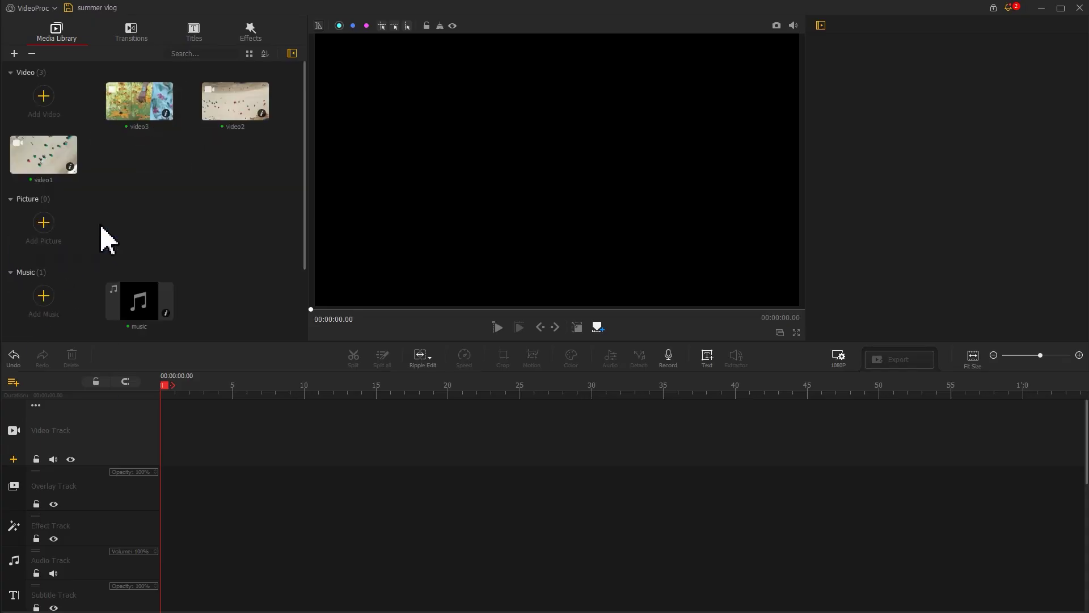
Step: Place video1, video2 and video3 in order on the video track and the music on the audio track starting at 00:00:04.40
drag(53, 165, 175, 419)
drag(238, 108, 620, 440)
drag(136, 92, 863, 424)
drag(151, 309, 160, 542)
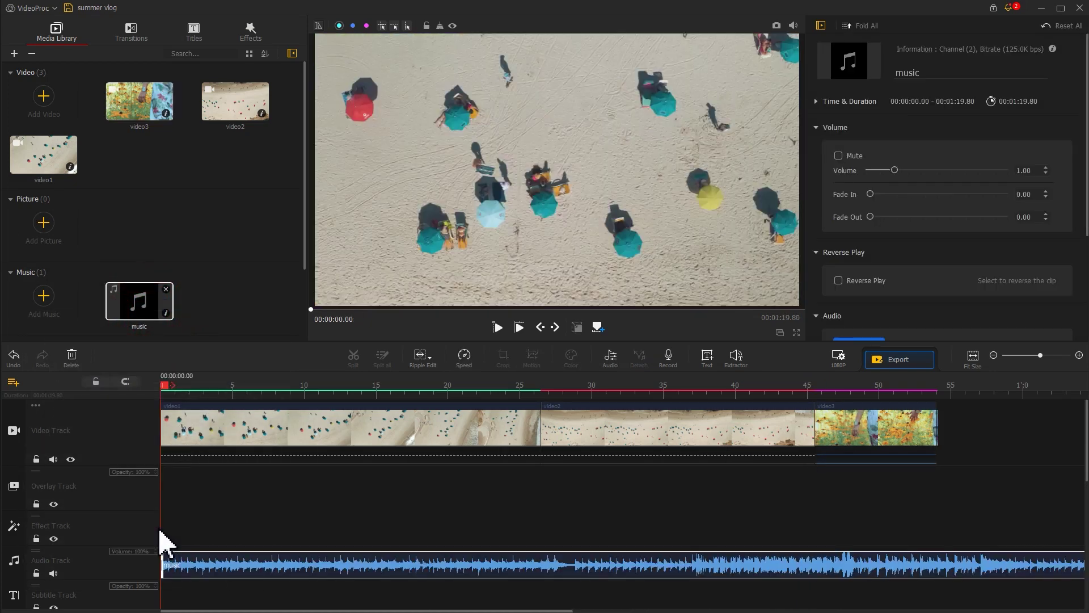
drag(164, 387, 227, 397)
drag(233, 570, 291, 561)
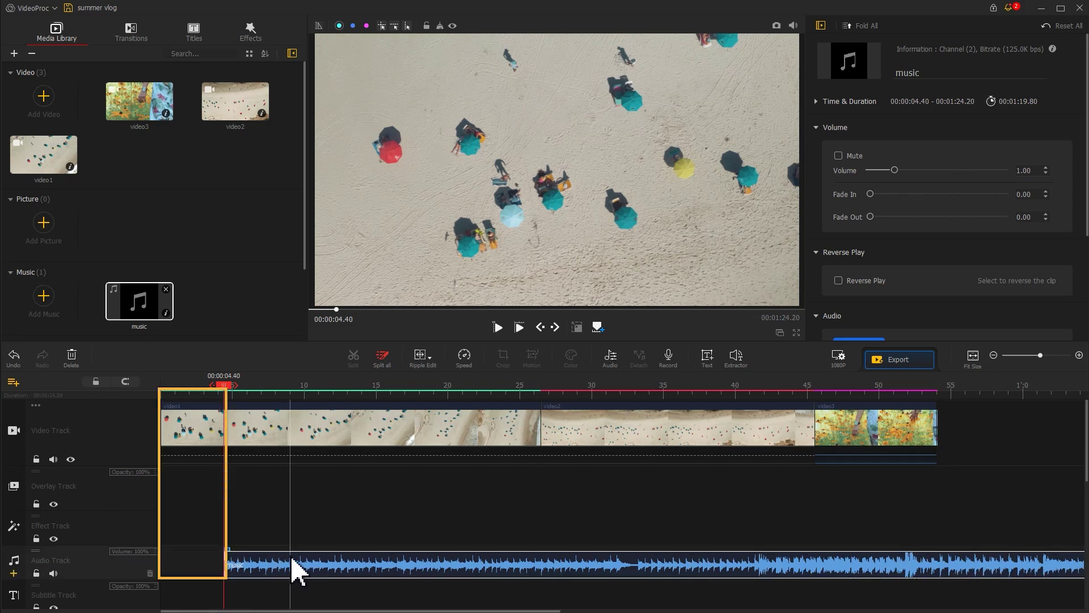
Step: Split the video1 clip on the timeline at four points, with the last cut at 00:00:24.53
click(204, 434)
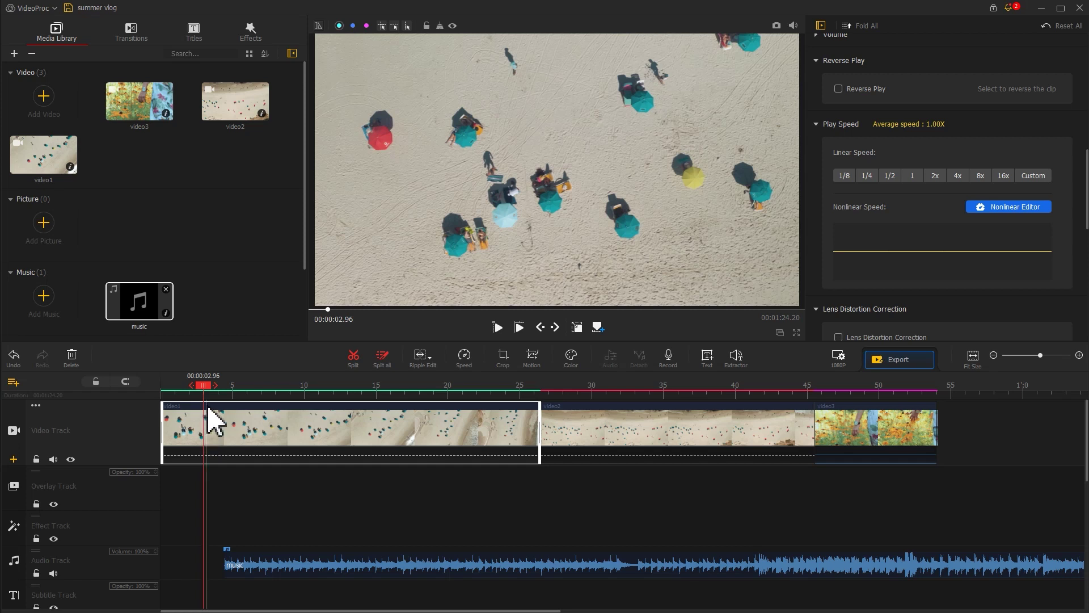
drag(205, 386, 513, 397)
click(355, 356)
click(355, 358)
click(357, 361)
click(356, 360)
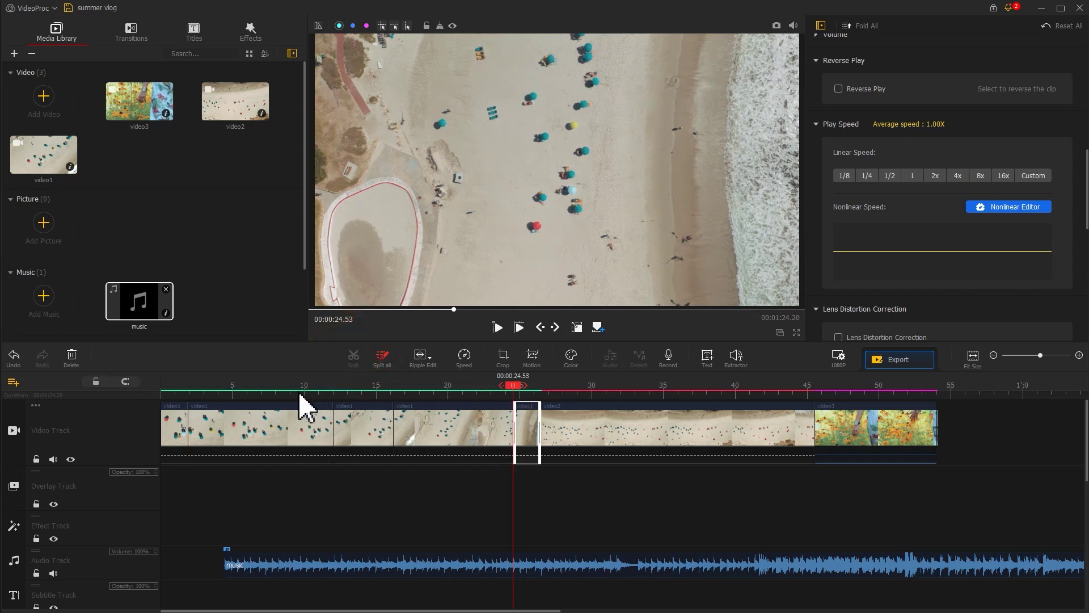
Step: Set the play speed of the second video1 segment to 16x and of the fourth segment to 12.83x
click(271, 424)
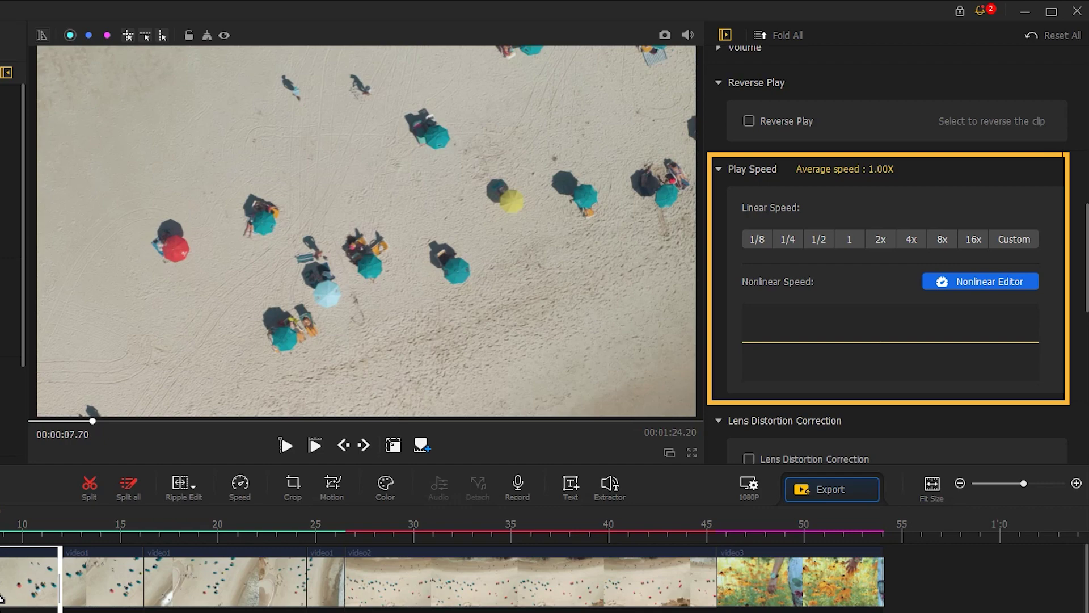
click(977, 243)
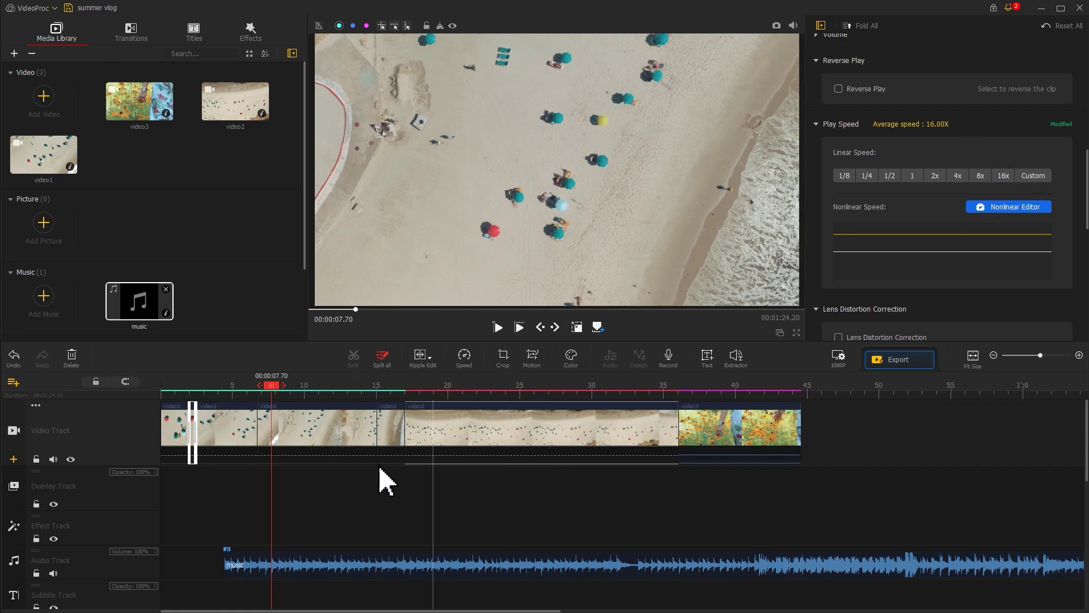
click(292, 454)
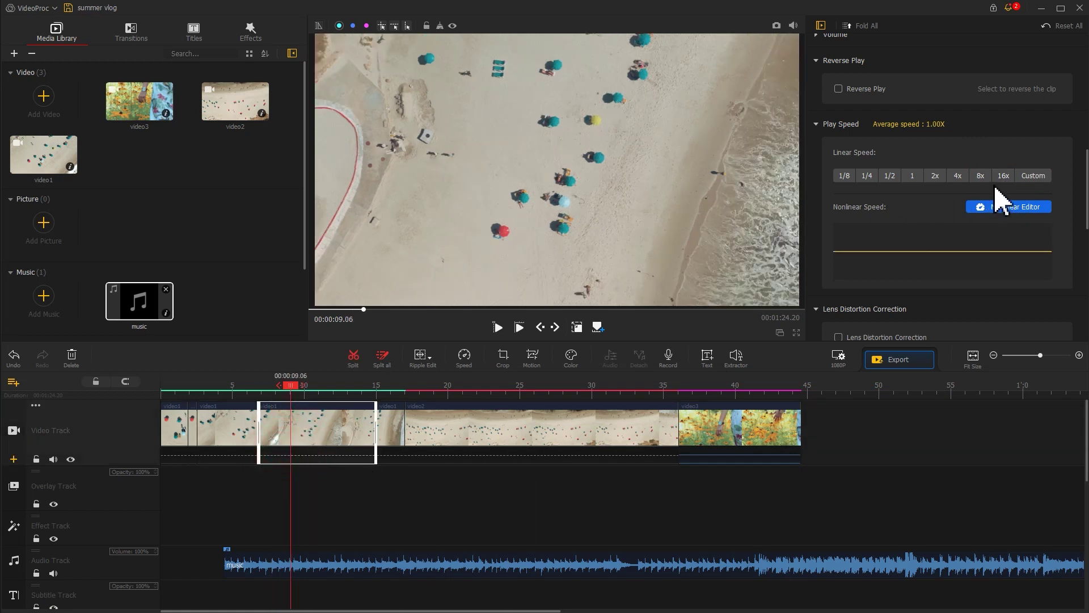
click(1030, 177)
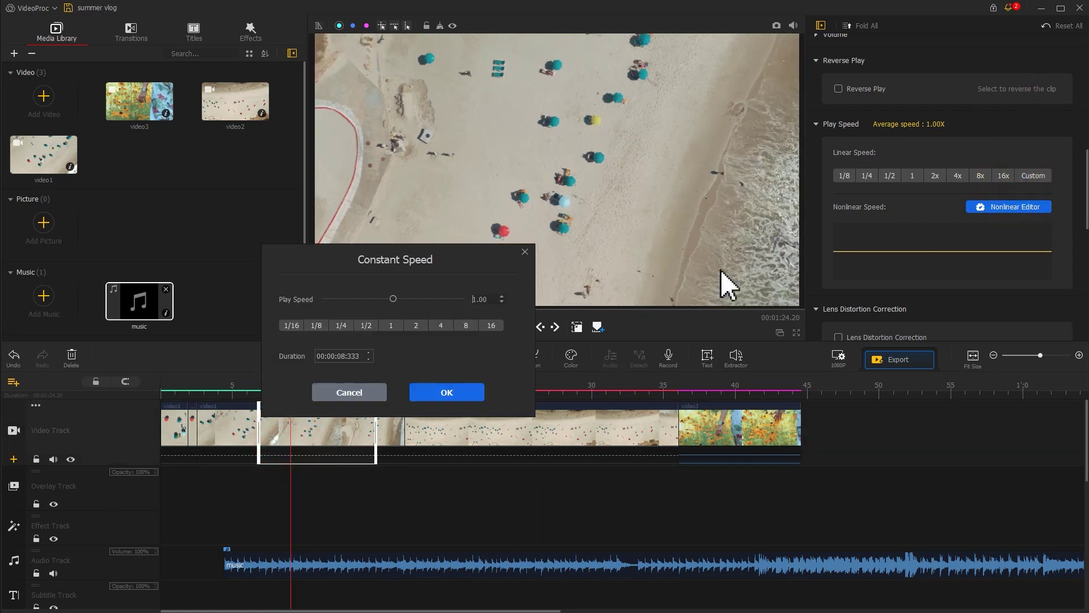
drag(497, 300, 460, 312)
click(447, 392)
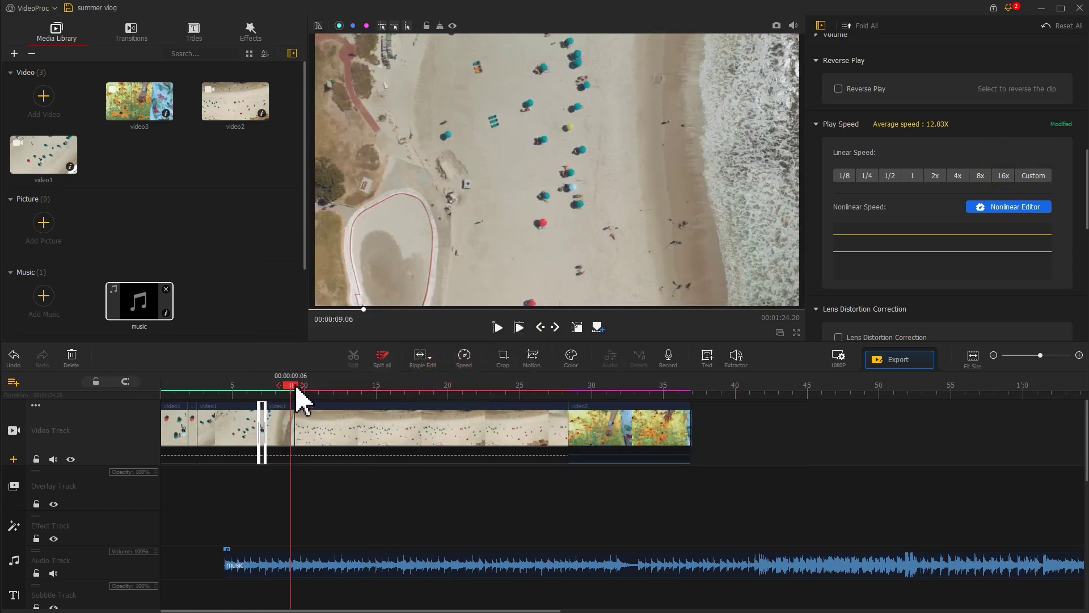
Step: Play the timeline from the start to check the sped-up video1 segments
drag(295, 388, 87, 413)
key(space)
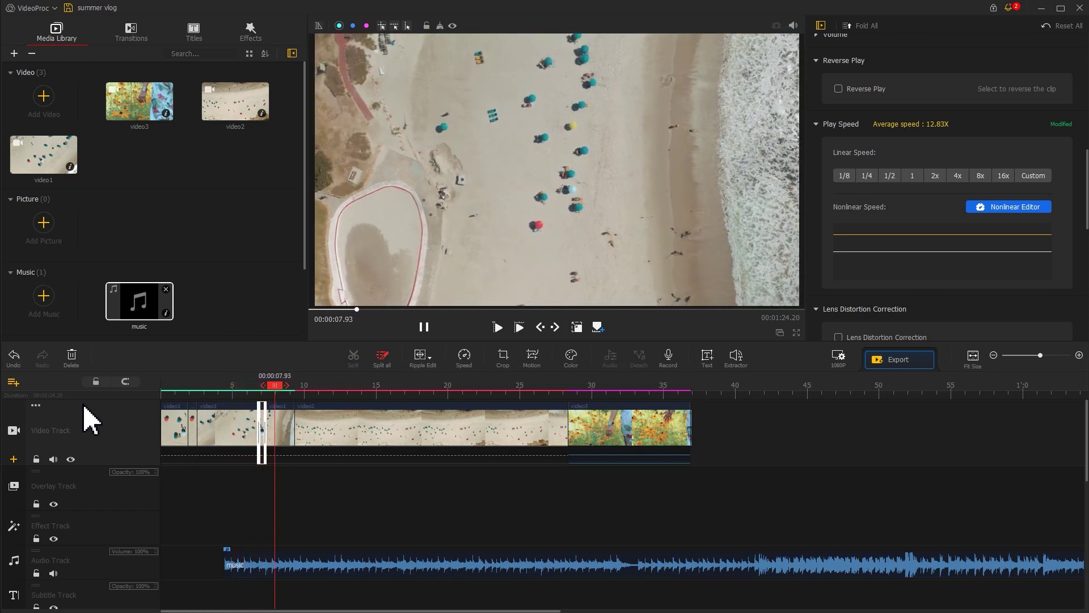
key(space)
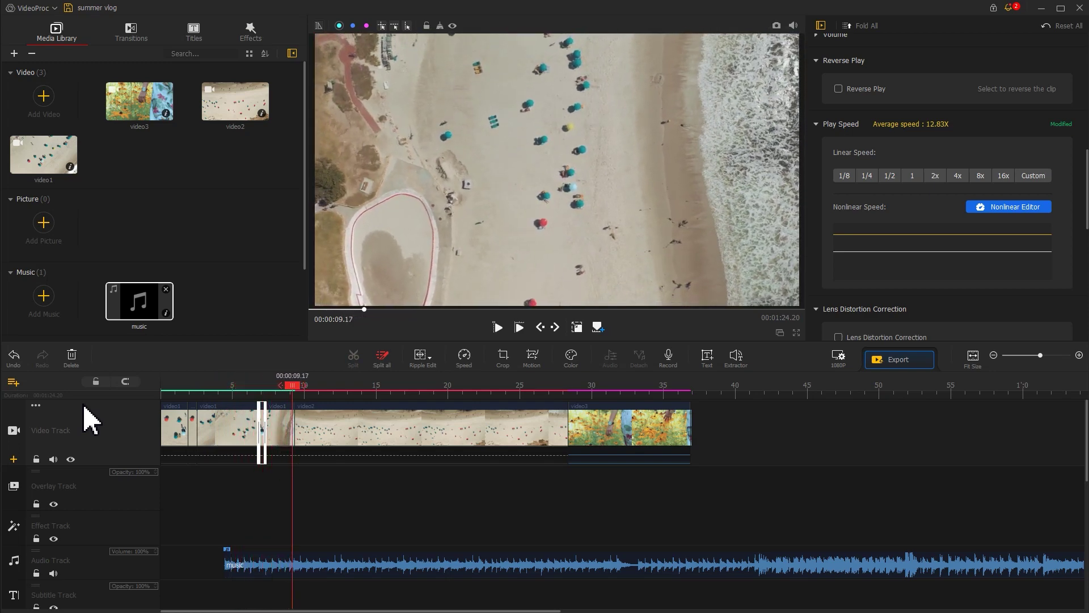
Step: Trim the end of the video2 clip to 00:00:14.33 on the timeline
click(318, 413)
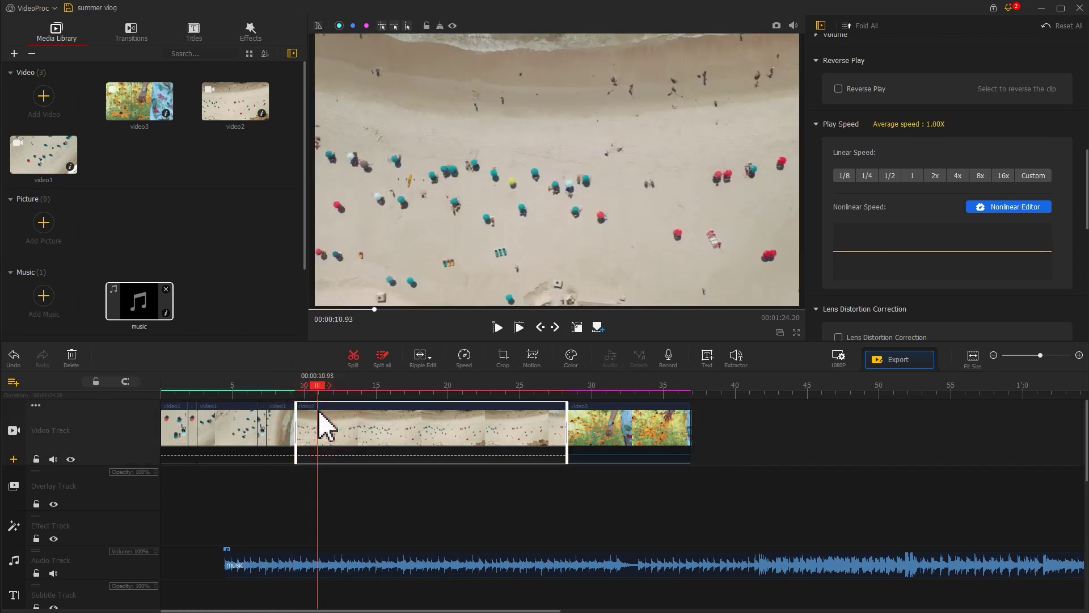
drag(319, 386, 366, 386)
drag(565, 426, 363, 412)
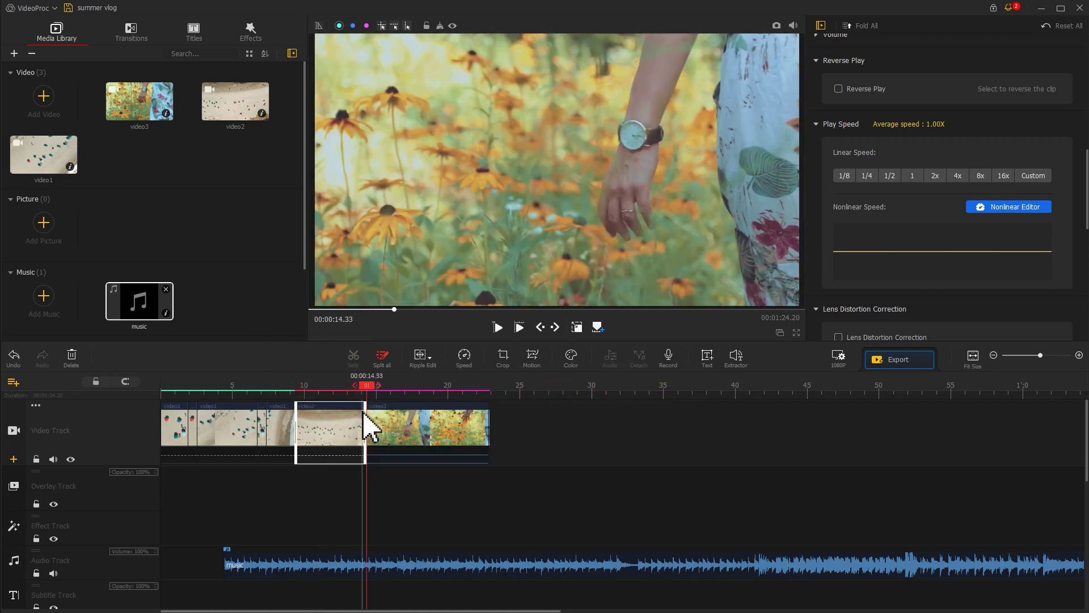
Step: Split the video3 clip at 00:00:16.20, 00:00:17.96 and 00:00:20.20
click(384, 427)
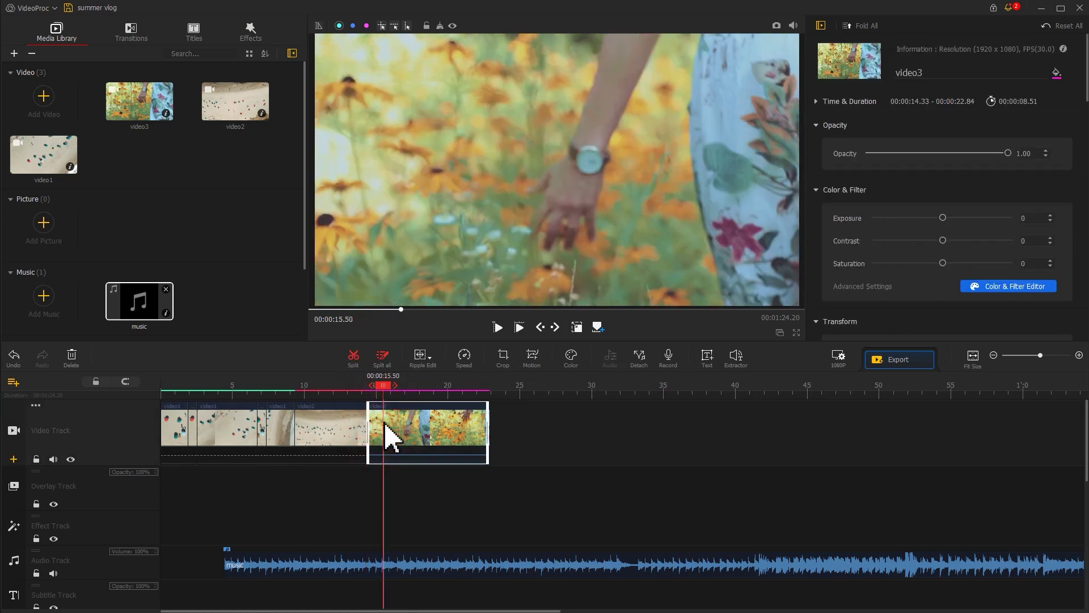
drag(389, 385, 455, 397)
key(ctrl+b)
click(353, 357)
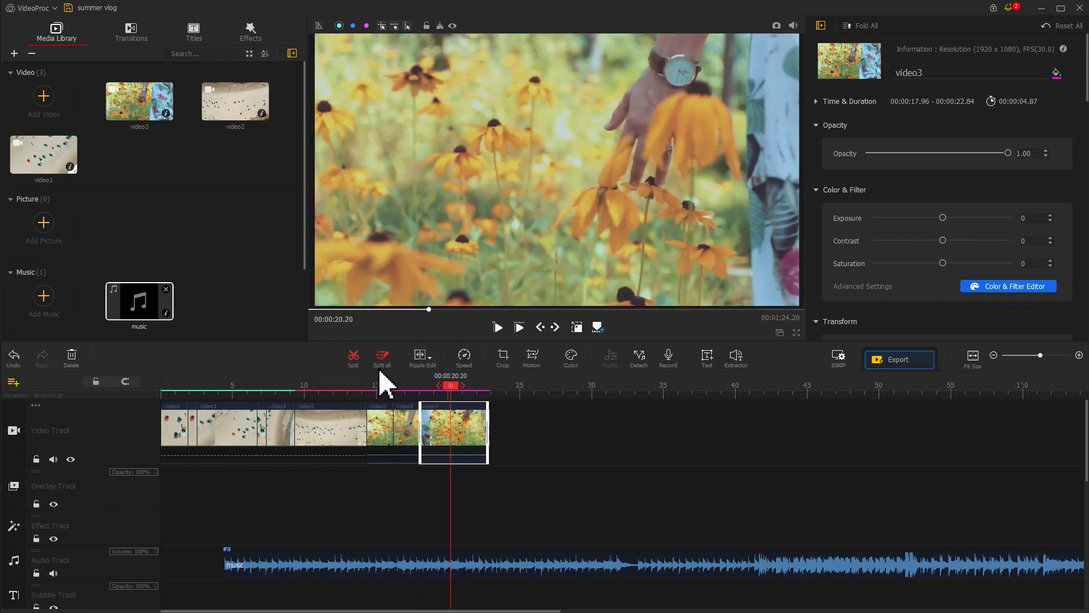
Step: Open the Speed Editor for the first video3 segment and move the first two speed points earlier and the third slightly later
click(382, 425)
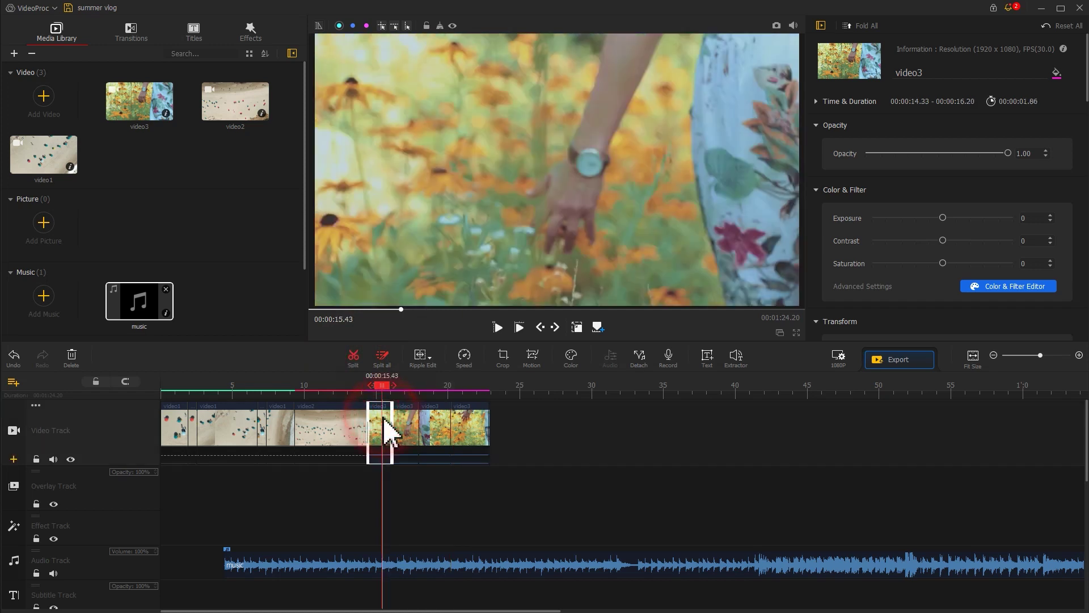
click(462, 357)
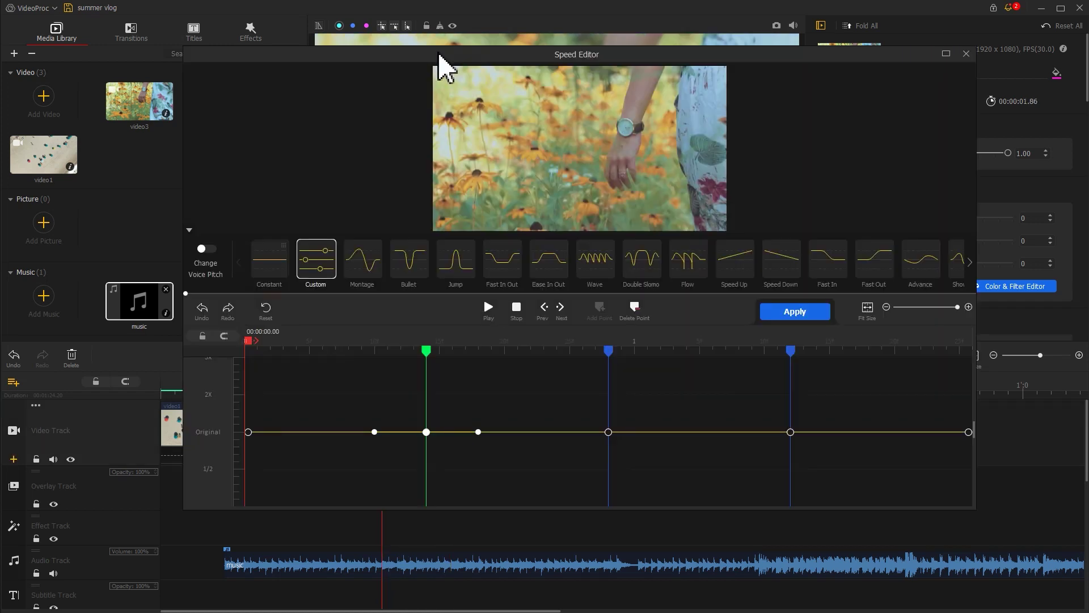
drag(254, 350, 301, 360)
drag(423, 351, 301, 357)
drag(606, 353, 460, 351)
mouse_move(792, 351)
mouse_down()
mouse_move(805, 352)
mouse_move(800, 363)
mouse_up()
Step: Keep the first two speed points near original speed, raise the third and the end point above 4x, preview and apply the curve
drag(296, 431, 296, 435)
drag(452, 433, 453, 428)
click(803, 432)
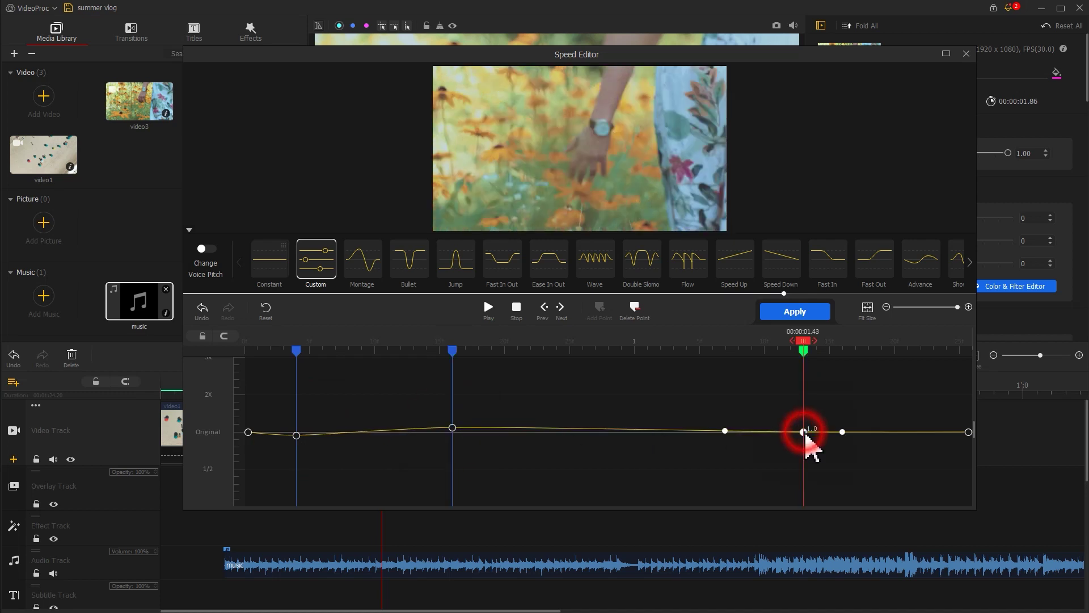
mouse_move(803, 432)
mouse_down()
mouse_move(812, 363)
mouse_move(805, 396)
mouse_move(807, 374)
mouse_up()
drag(968, 488, 972, 353)
click(309, 340)
click(488, 309)
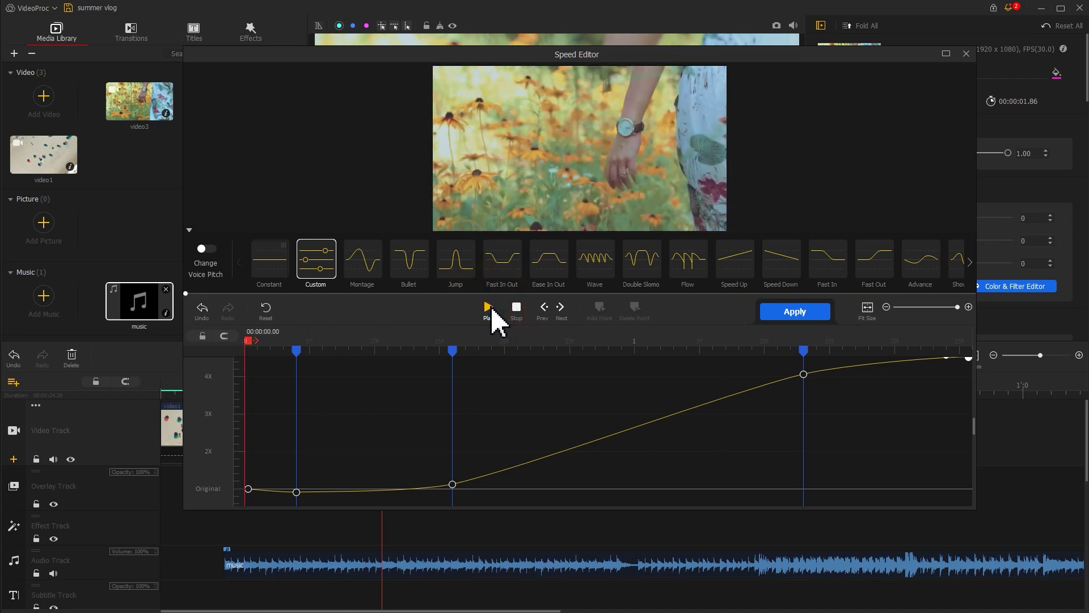
click(786, 316)
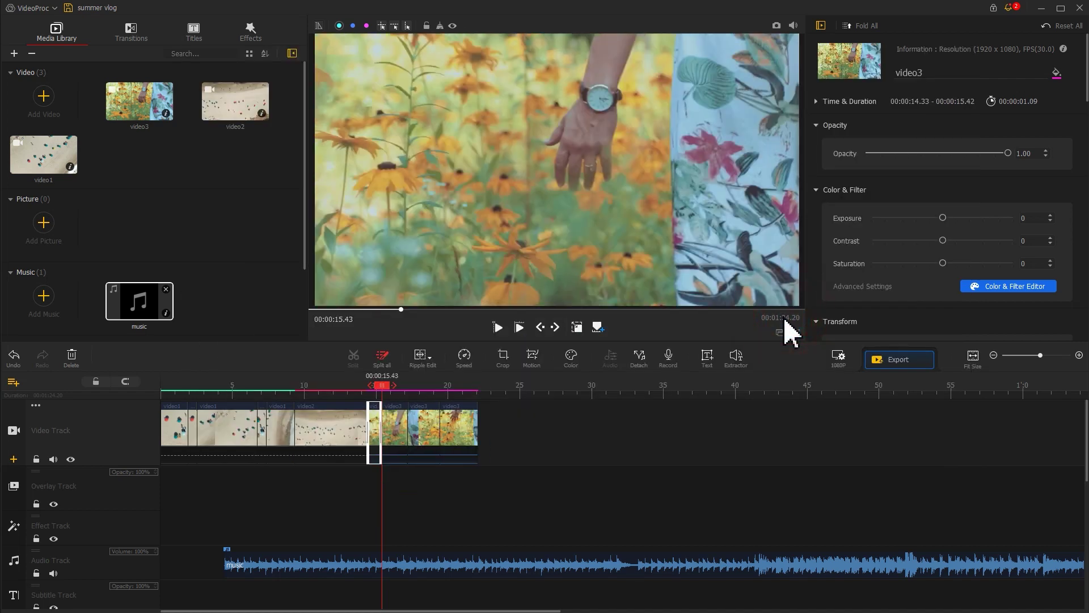
Step: Open the Speed Editor for the second video3 segment and choose the Fast In Out preset
click(396, 430)
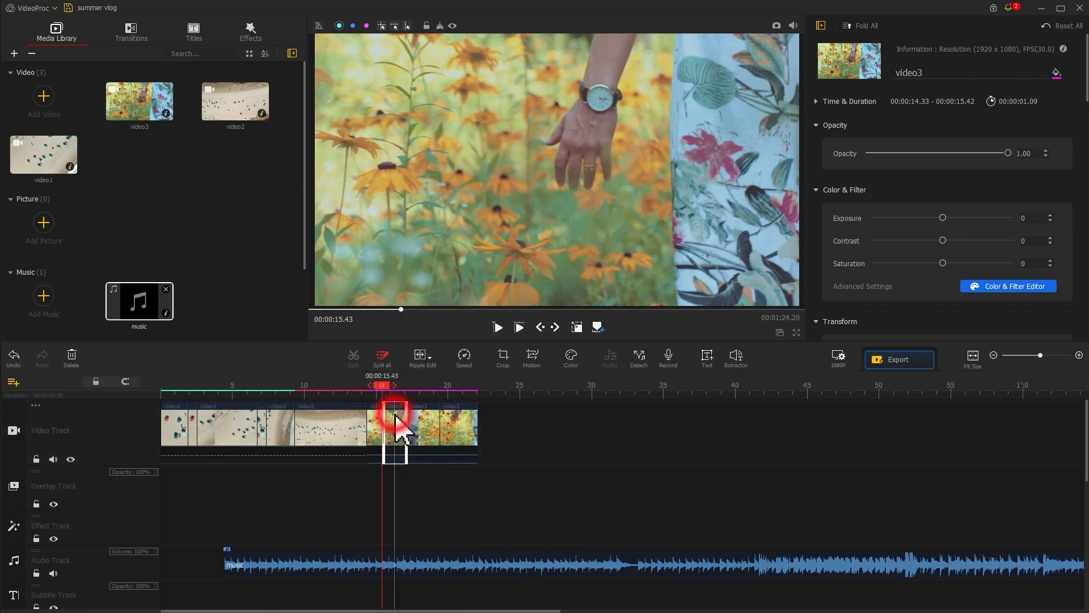
click(464, 356)
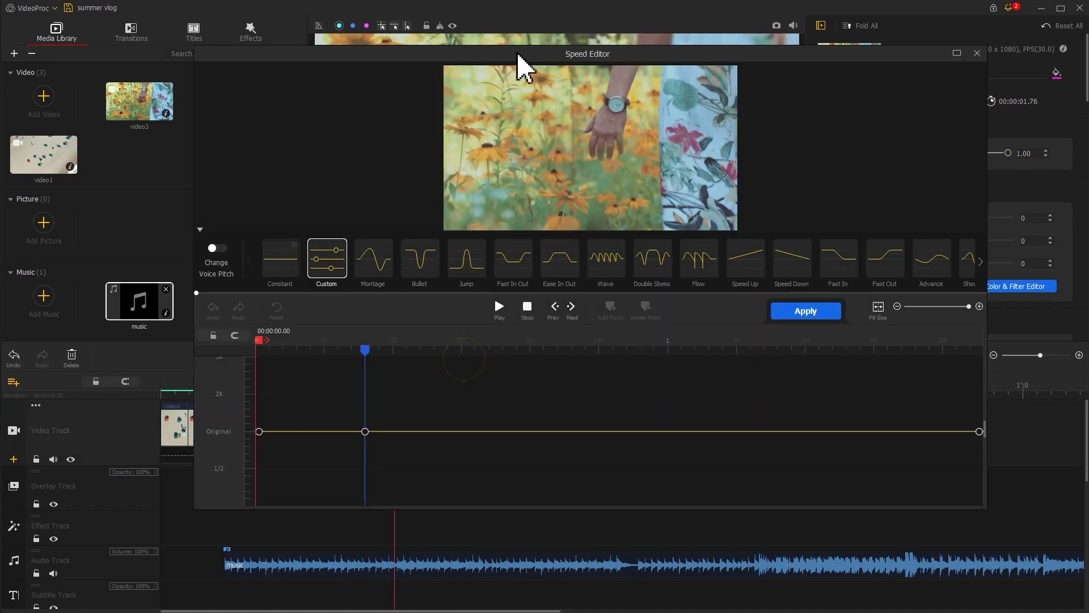
click(520, 270)
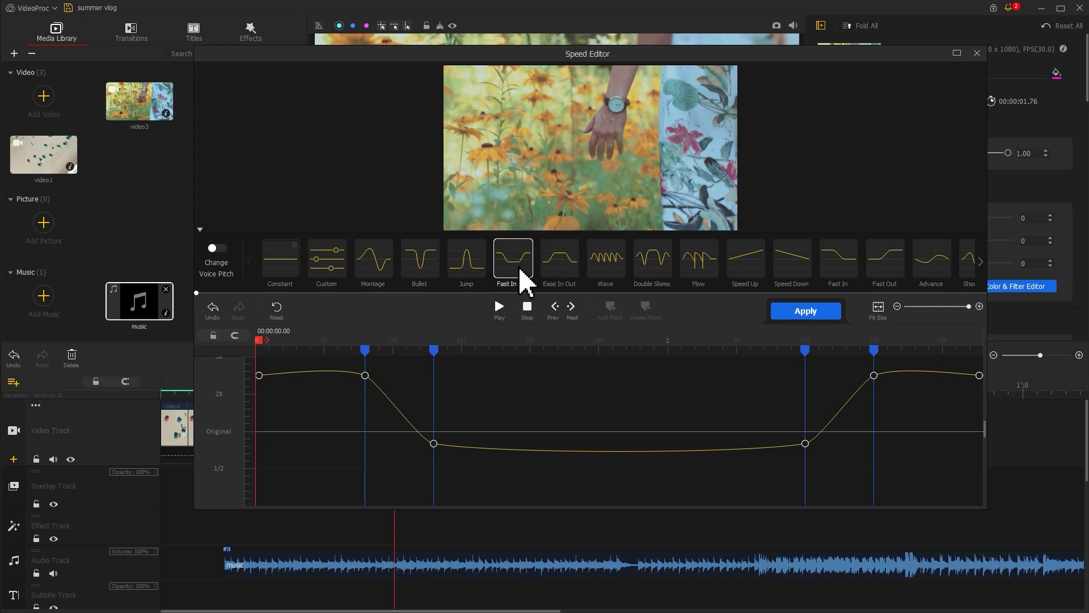
Step: Stretch the speed ramps by moving the two outer speed points outward and the two inner ones closer together
click(365, 365)
drag(364, 365, 348, 363)
drag(437, 360, 491, 363)
drag(805, 351, 737, 350)
click(878, 352)
drag(877, 351, 902, 351)
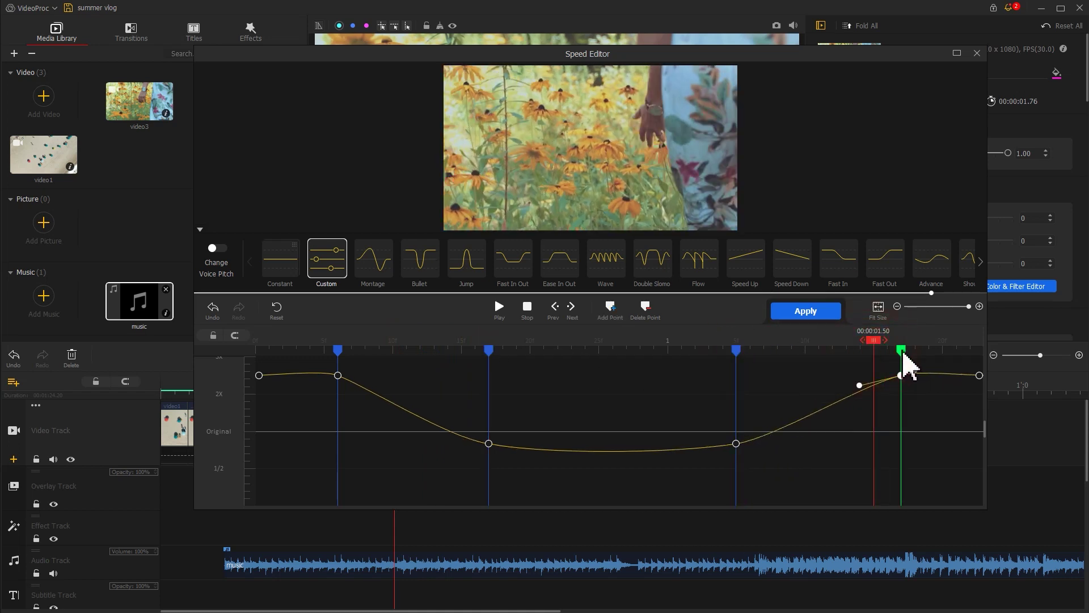
Step: Raise the first speed point above 4x, the second to original speed and the third slightly above original speed
scroll(352, 414, up, 2)
drag(340, 444, 355, 389)
scroll(518, 470, down, 1)
click(488, 466)
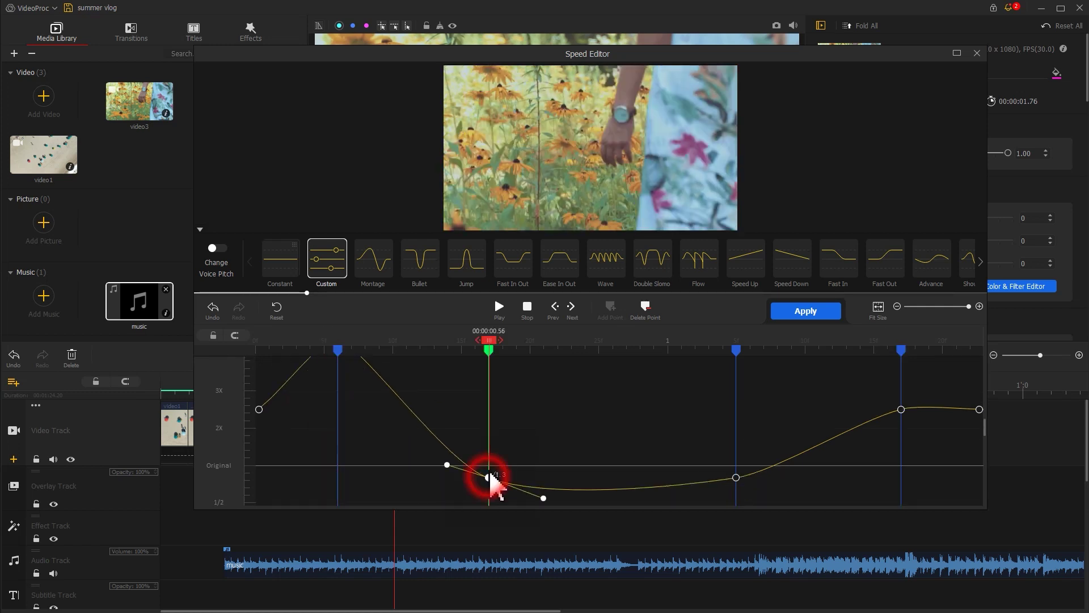
drag(735, 477, 739, 457)
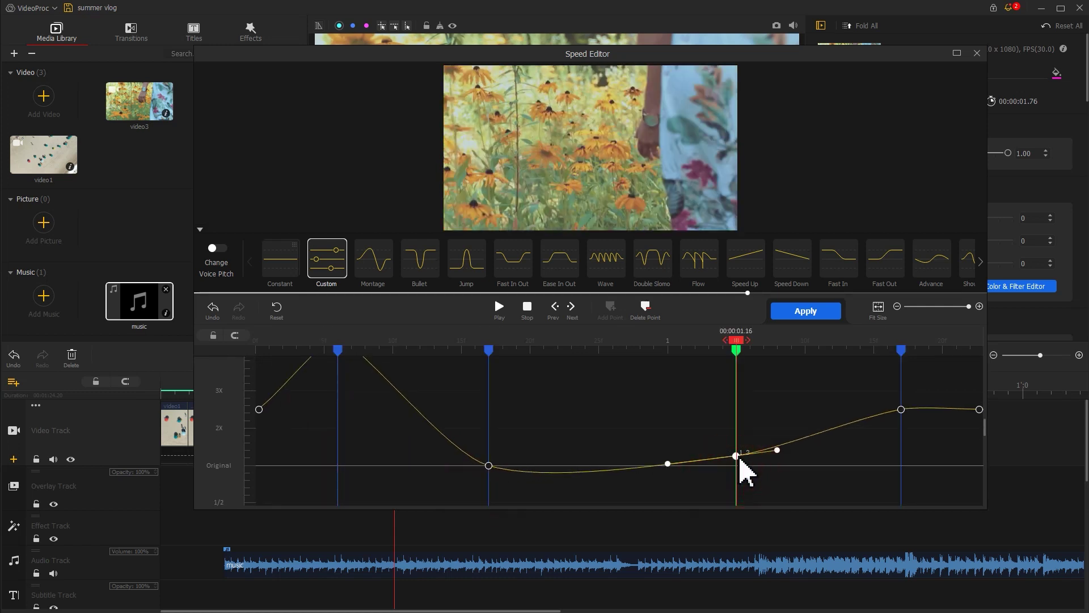
Step: Raise the fourth speed point above 5x, lower the end point to about 2x, preview and apply the curve
drag(902, 410, 906, 378)
scroll(905, 431, up, 3)
drag(901, 463, 902, 401)
scroll(931, 431, down, 2)
drag(979, 454, 976, 478)
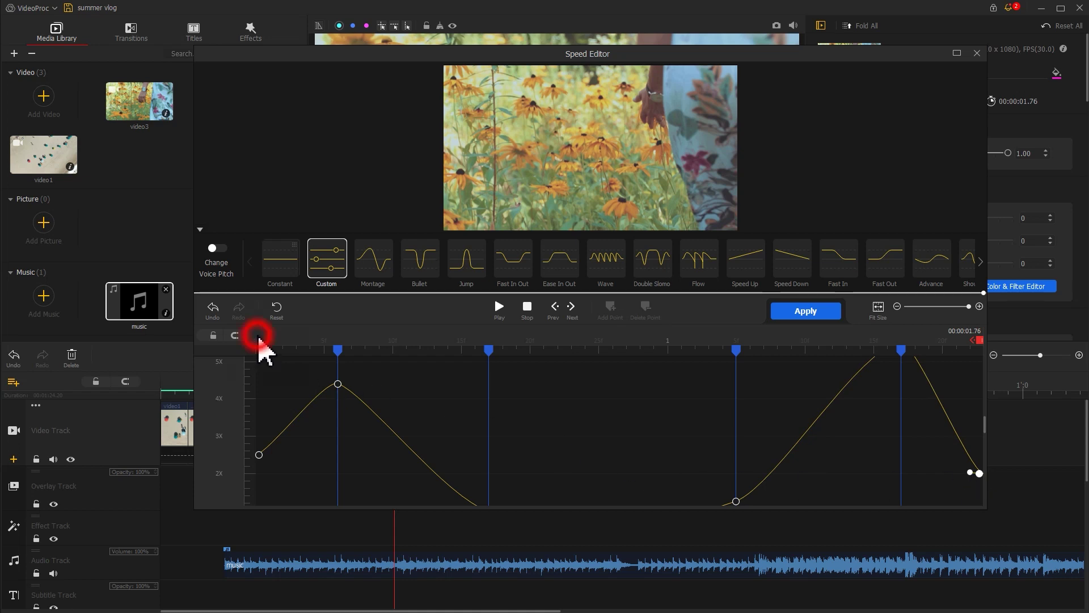
click(258, 338)
click(498, 307)
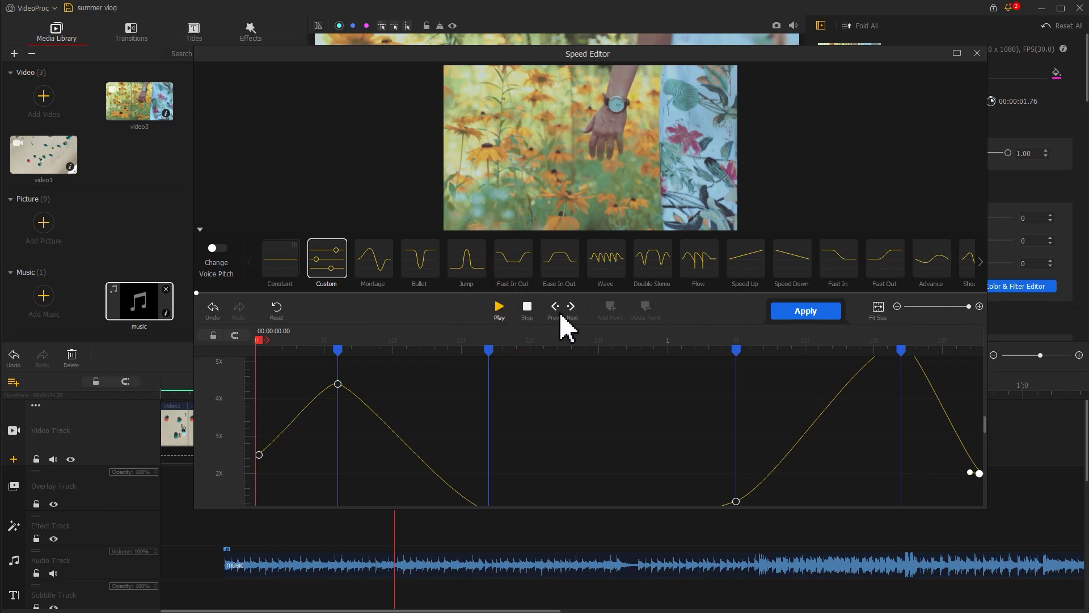
click(777, 315)
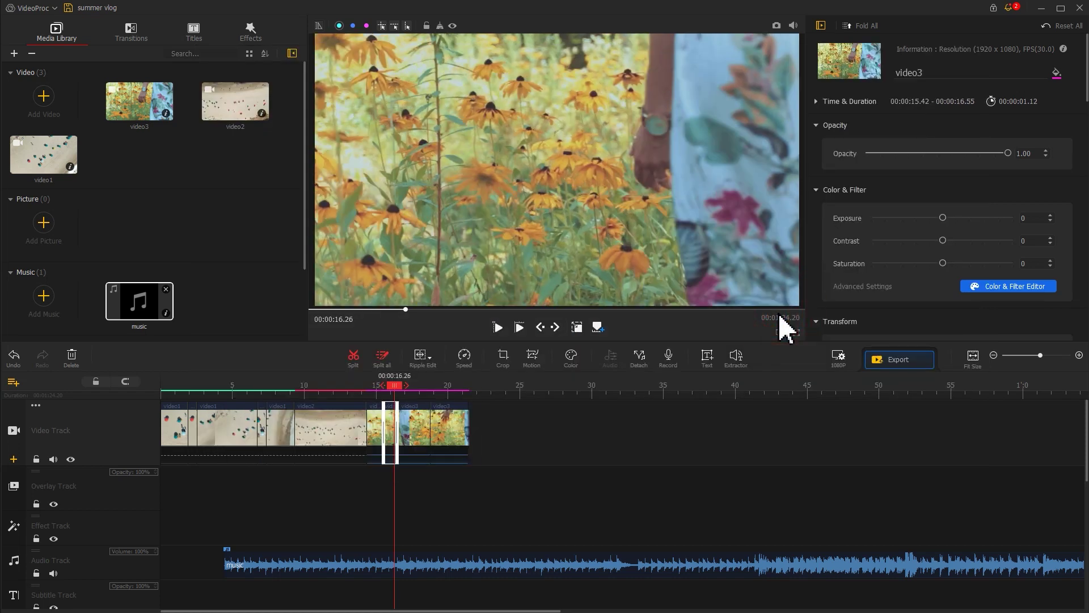
Step: Open the Speed Editor for the third video3 segment
click(419, 420)
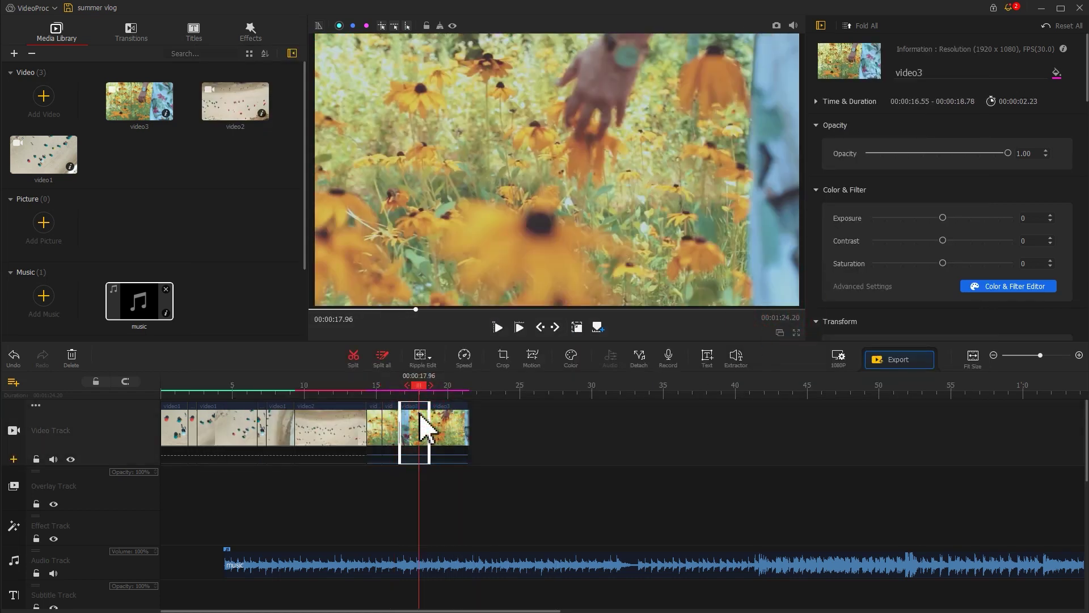
click(462, 360)
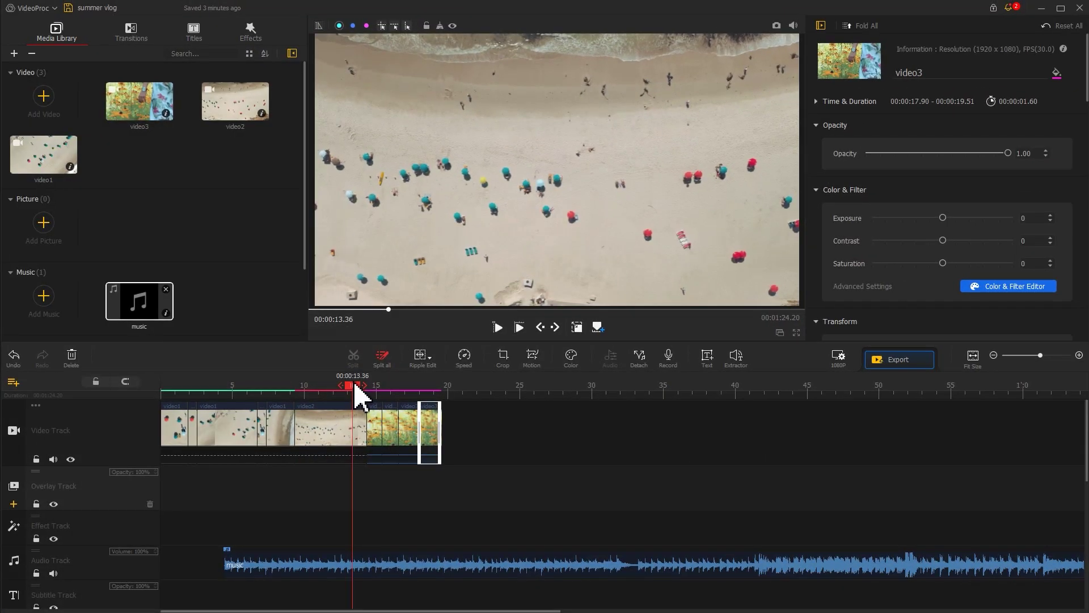
Step: Add a Burn transition between the video2 clip and the first video3 segment, and play the sequence from the start
click(141, 35)
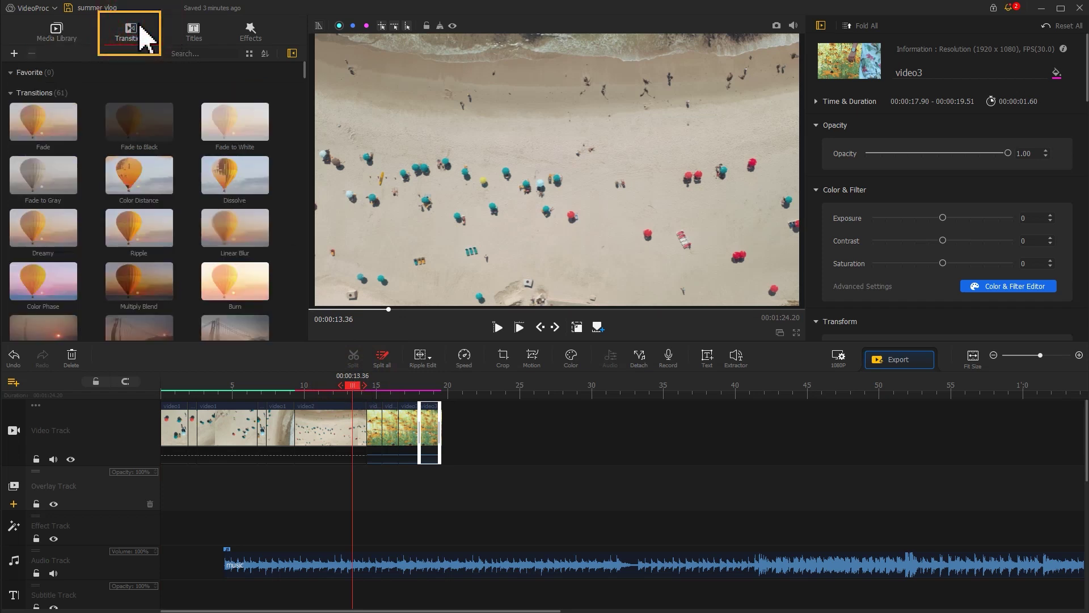
drag(305, 69, 311, 102)
click(234, 230)
drag(235, 230, 359, 421)
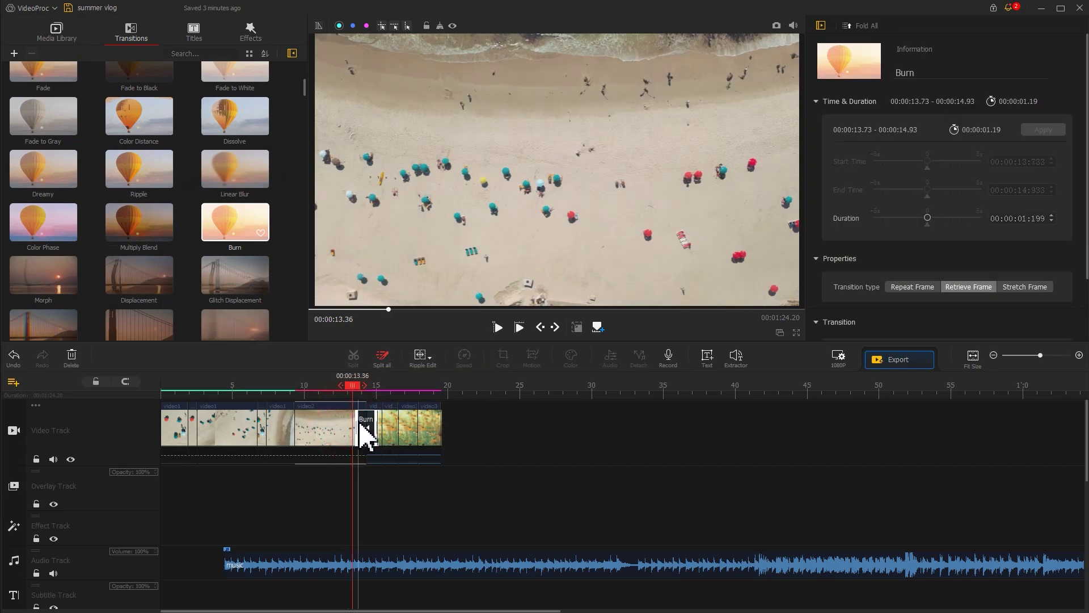
drag(352, 380, 153, 401)
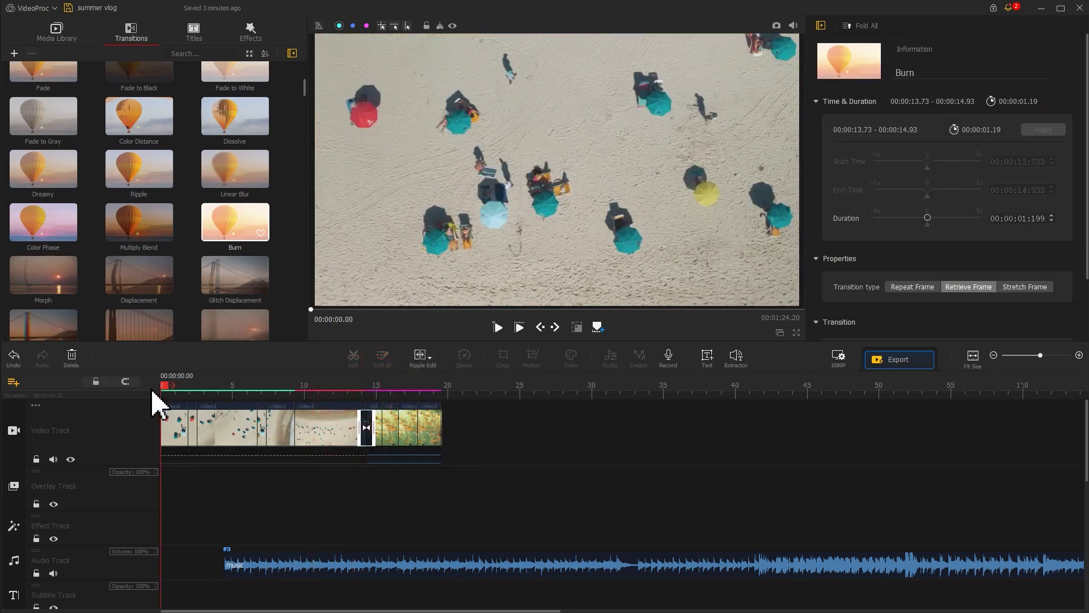
key(space)
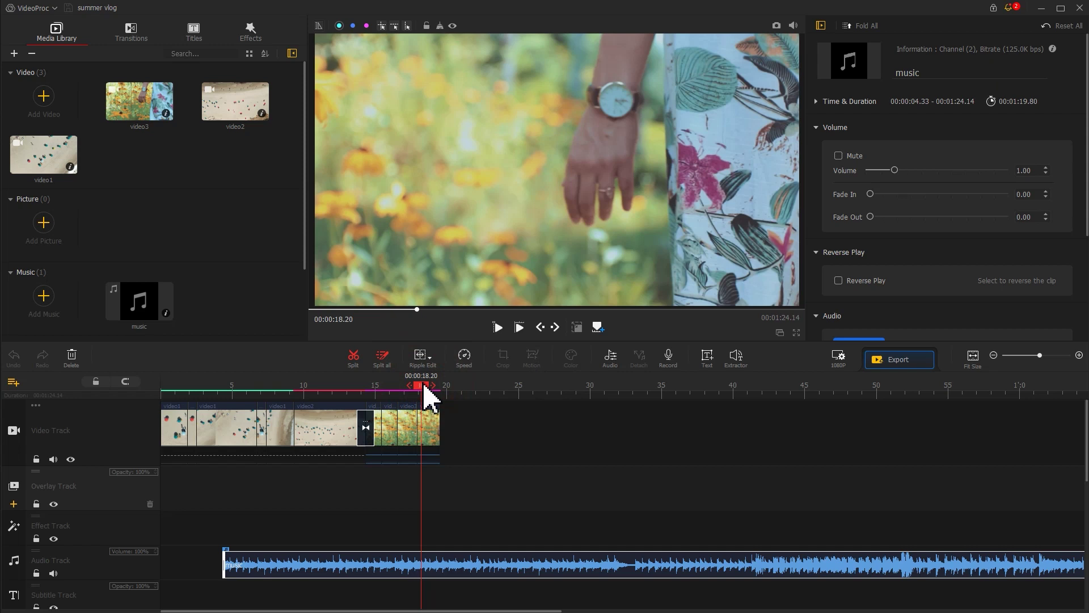
Step: Add a text element at 00:00:28.10 on the empty part of the timeline, reading "CINEMATIC" and "VOLG" on two lines
drag(424, 386, 565, 396)
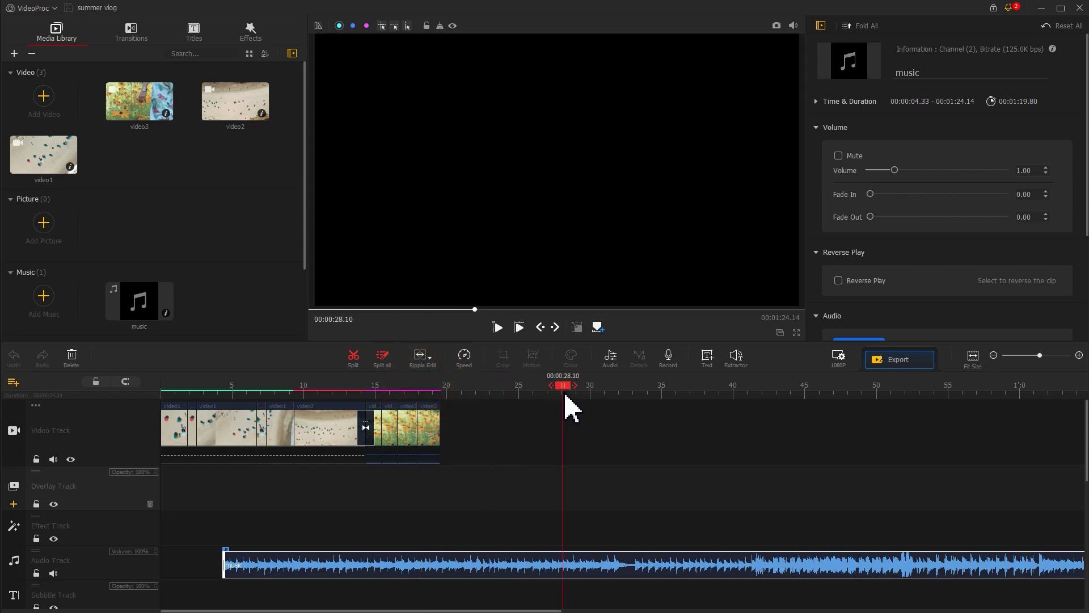
click(707, 358)
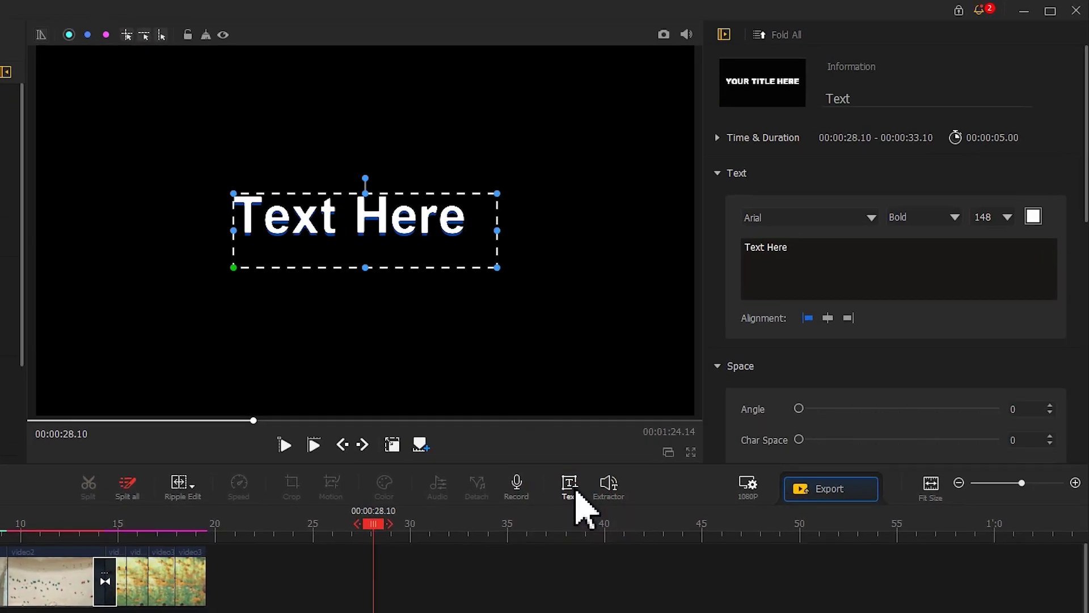
drag(803, 249, 746, 248)
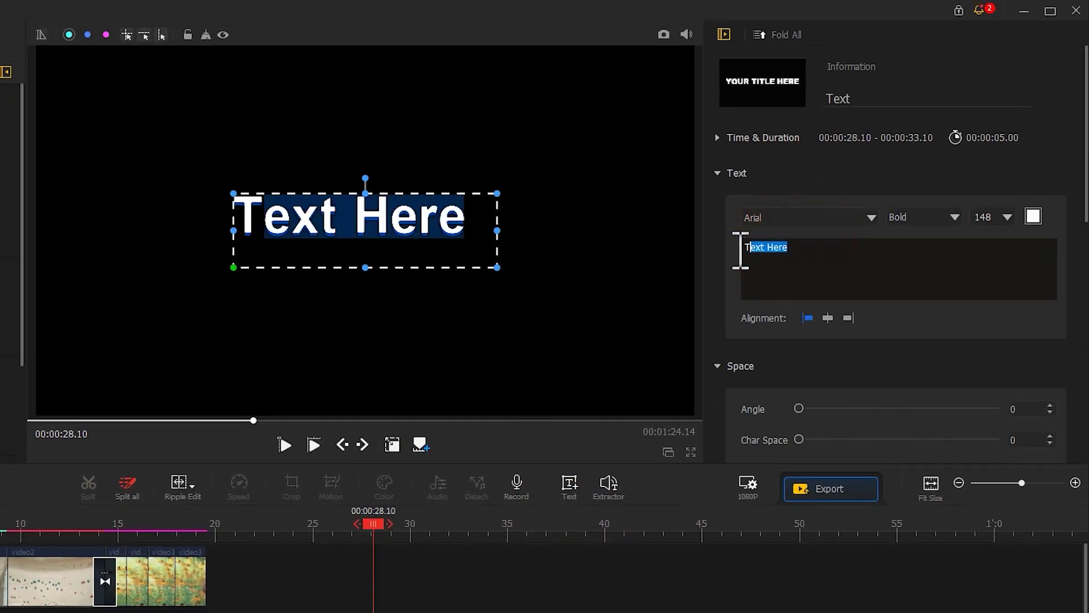
text(CINEMATIC)
key(Return)
text(VOLG)
Step: Set the title's font to Franklin Gothic Heavy in Regular style at size 200
click(785, 218)
scroll(827, 394, down, 15)
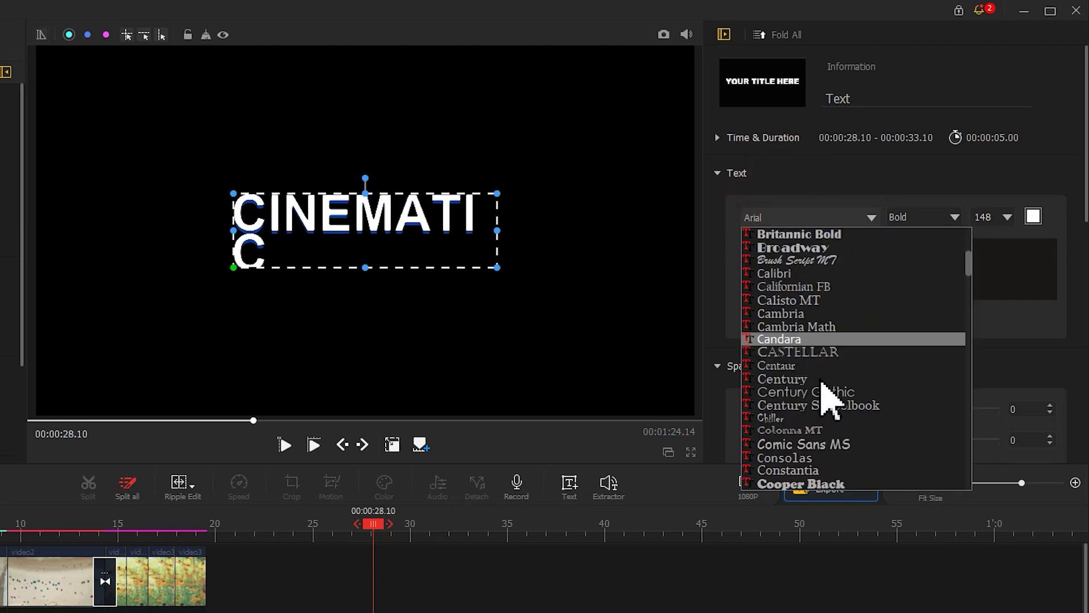
click(862, 484)
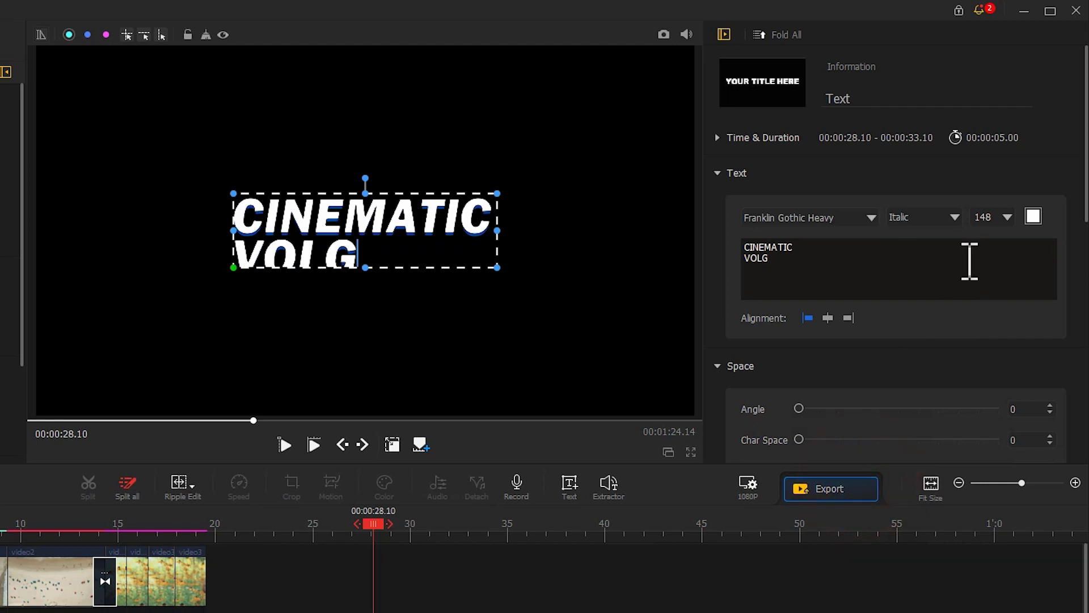
click(1001, 218)
text(200)
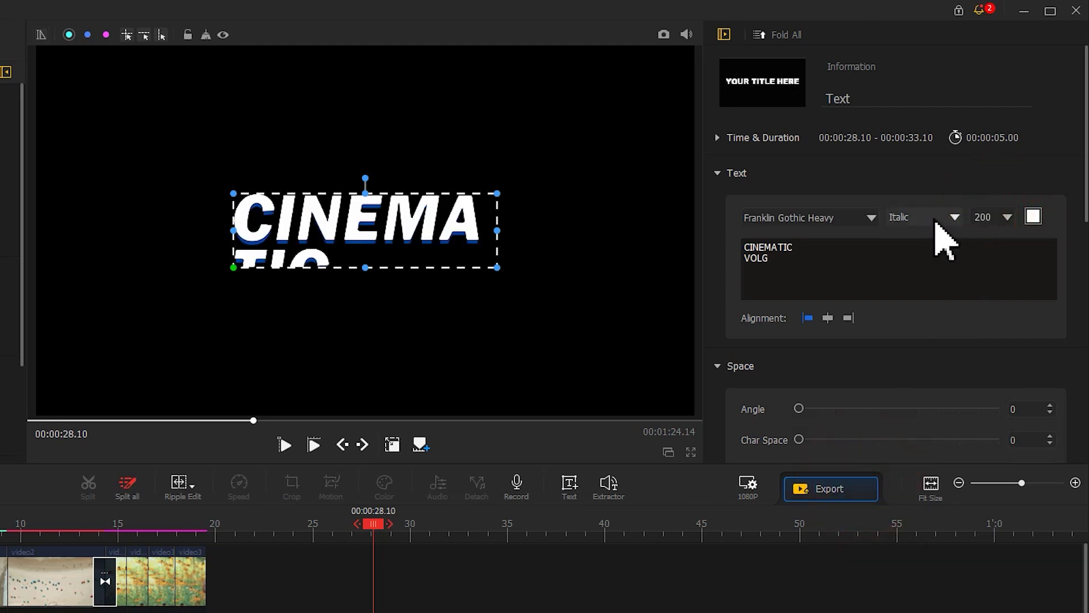
click(925, 217)
click(908, 243)
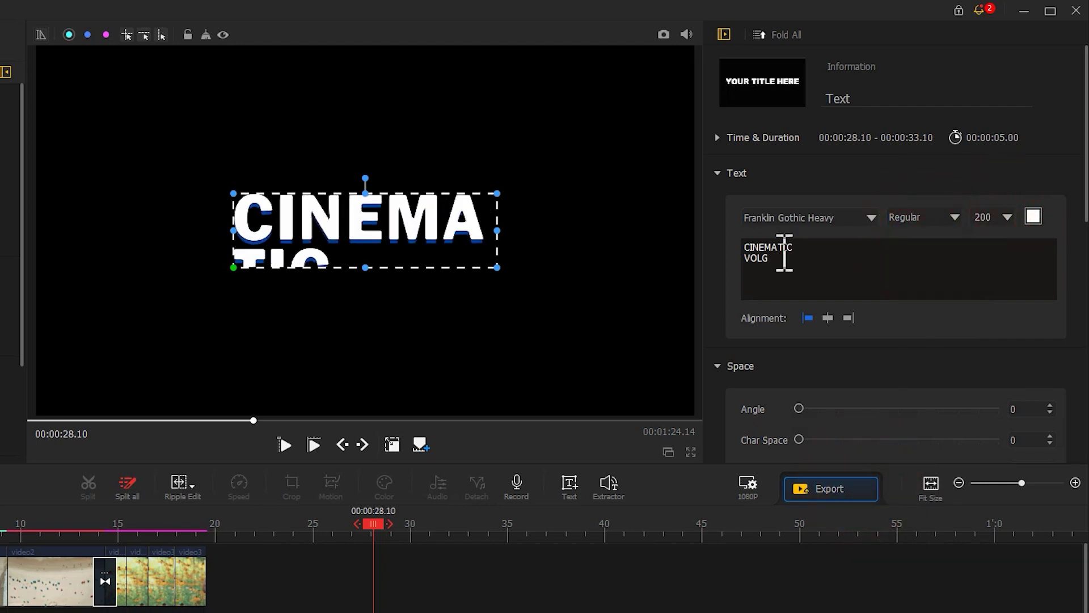
Step: Widen the text box so CINEMATIC fits on one line and colour the title yellow (#ffe650)
drag(497, 228, 608, 229)
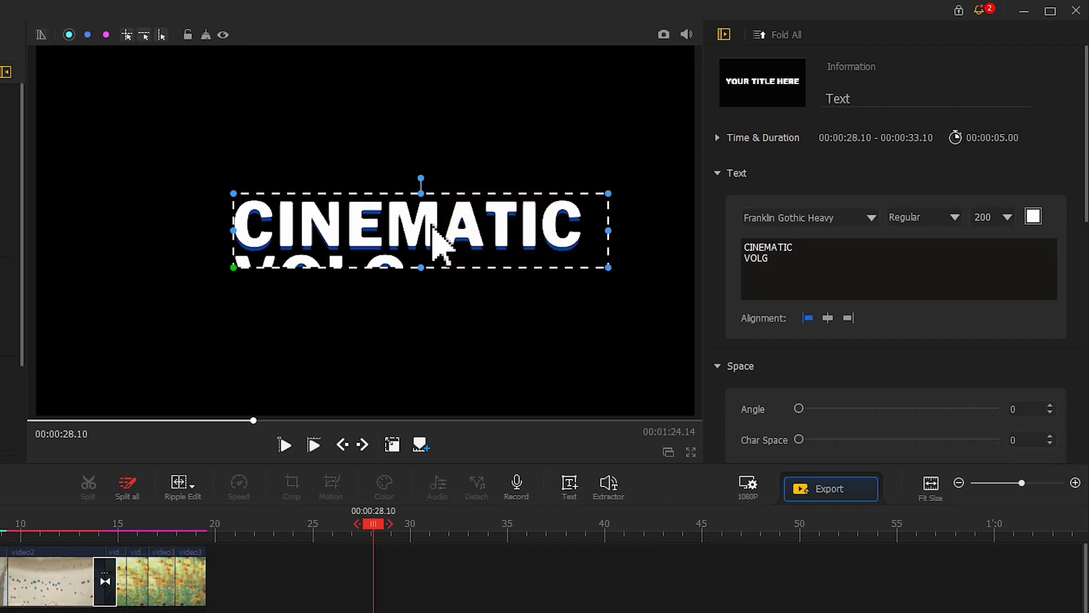
click(1034, 216)
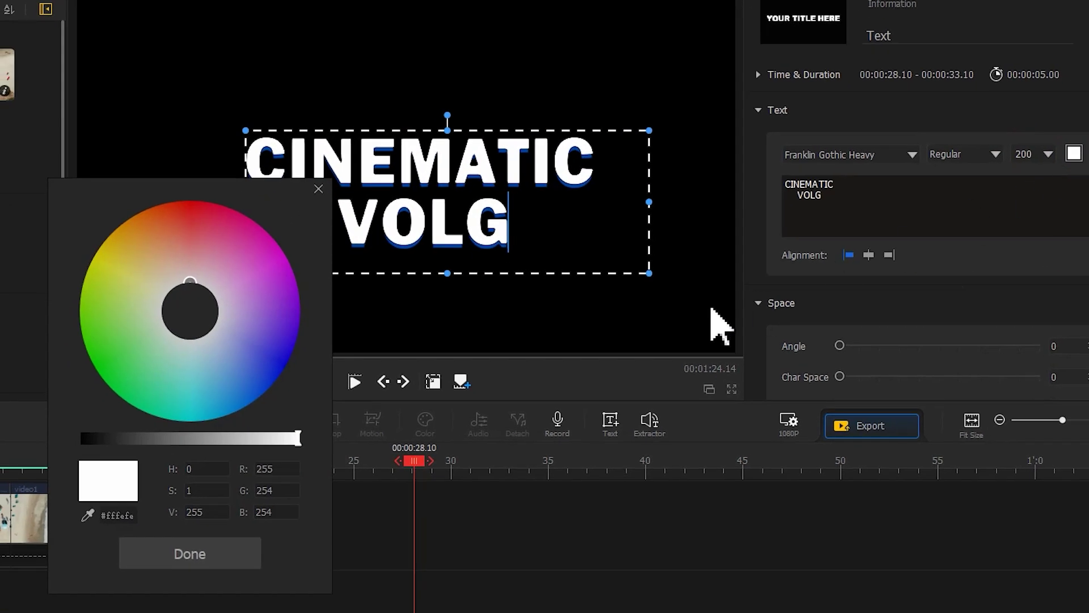
drag(136, 515, 117, 515)
text(e650)
click(178, 555)
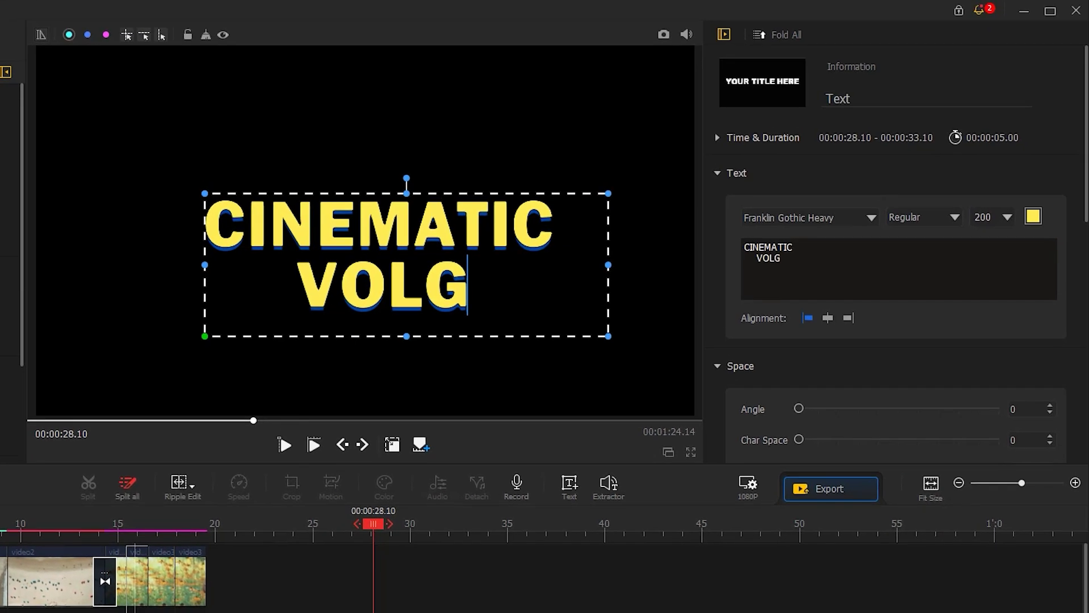
Step: Increase the title's character and line spacing and set its text shadow offset to 0
scroll(1069, 243, down, 3)
drag(799, 287, 895, 318)
drag(1083, 205, 1070, 404)
drag(830, 278, 733, 275)
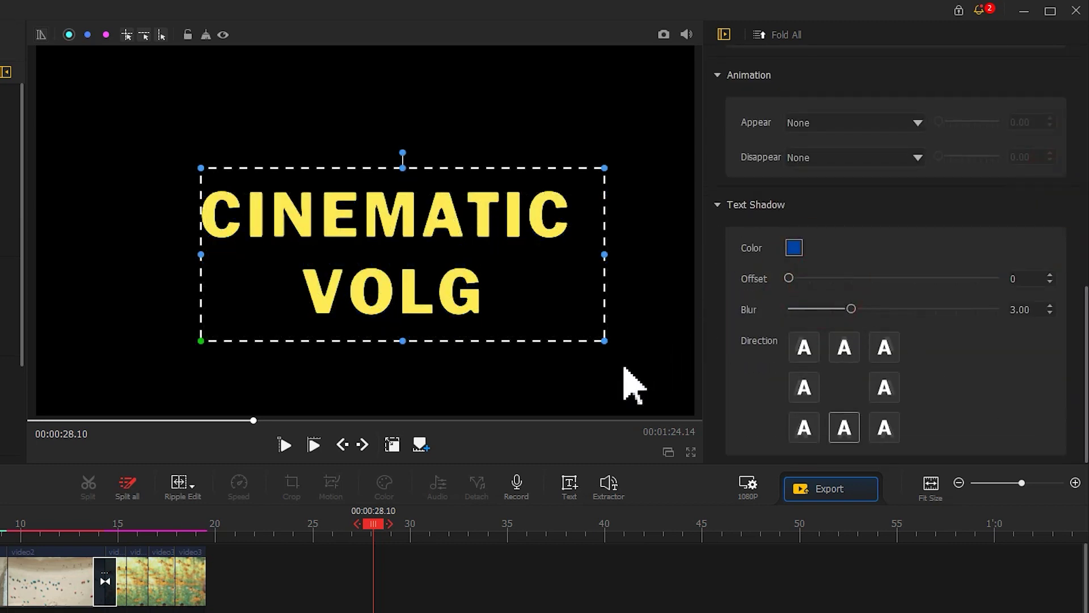
Step: Hide the selection frame around the title and take a snapshot of the preview
click(393, 445)
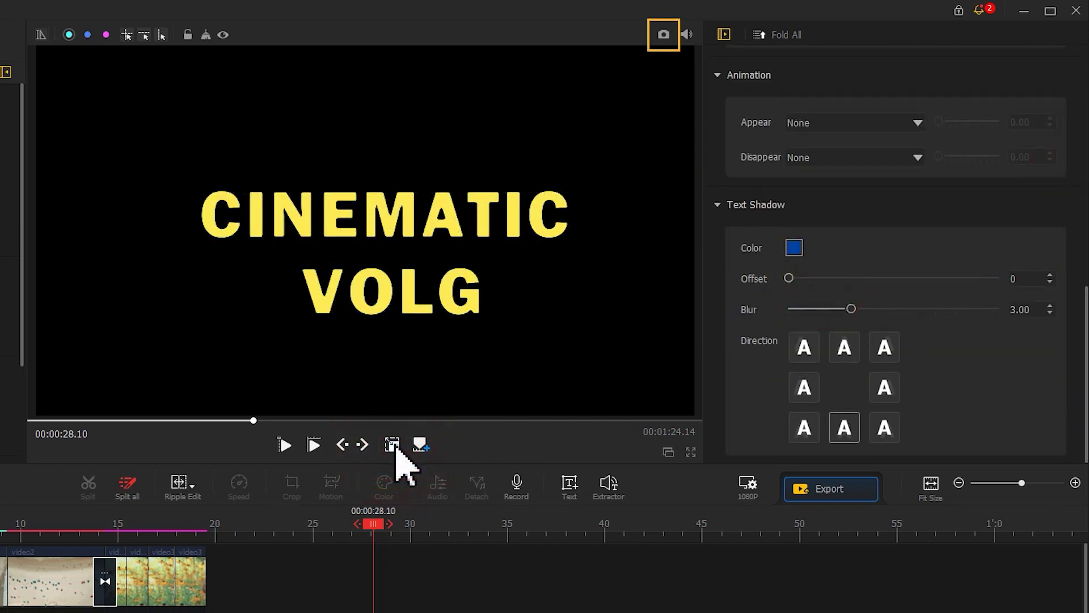
click(663, 34)
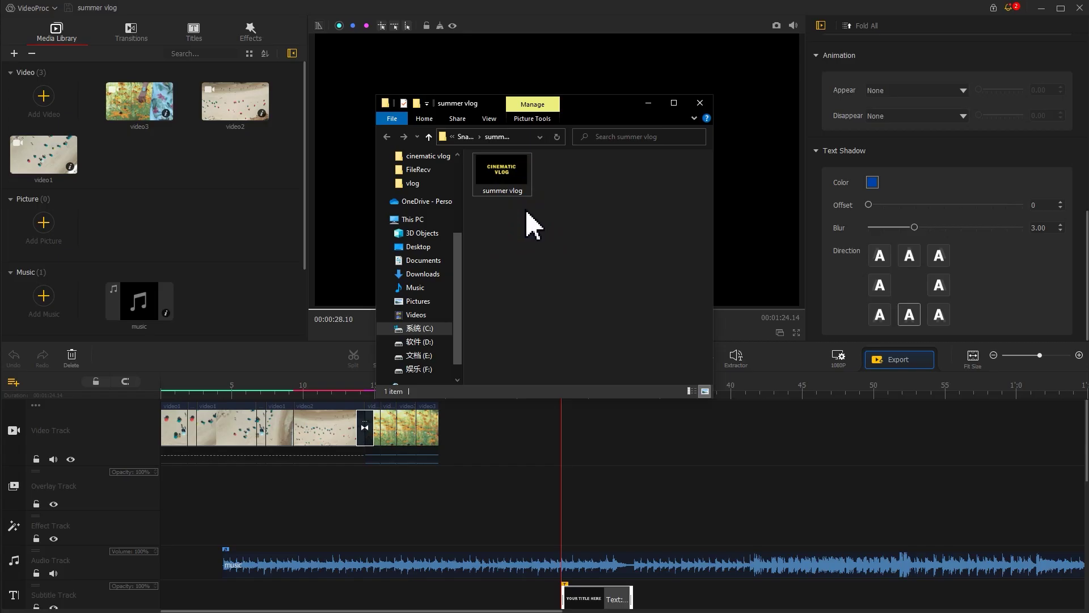
Step: Place the summer vlog snapshot on the overlay track from 4.33 to 13.40 seconds and enlarge it to fill the frame
drag(502, 170, 352, 507)
drag(435, 237, 314, 293)
drag(678, 103, 800, 55)
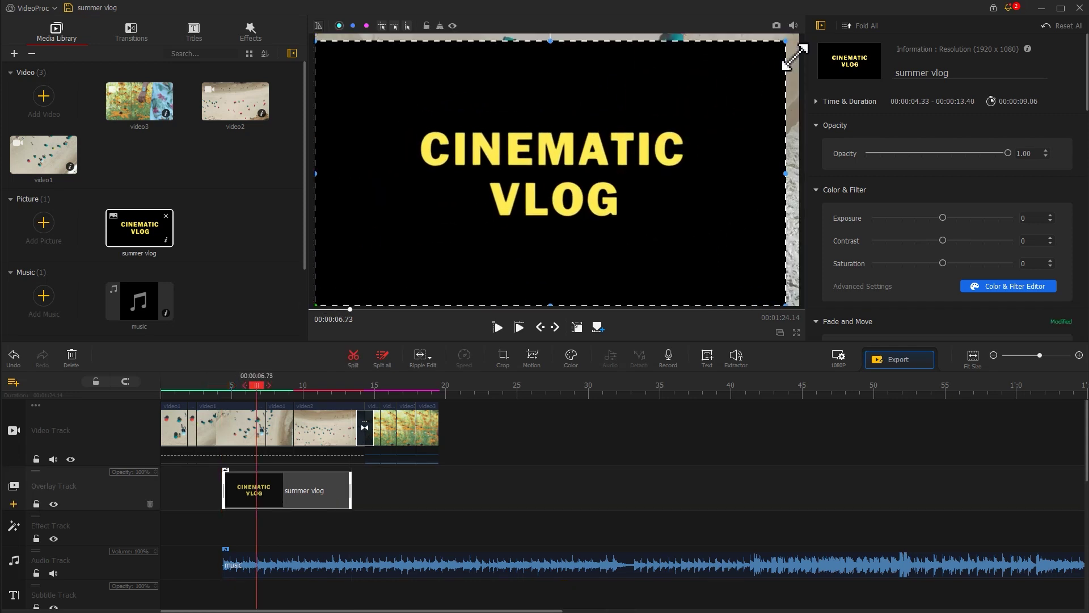
Step: Set the blend mode of the summer vlog overlay to Screen
scroll(947, 199, down, 10)
scroll(947, 187, down, 3)
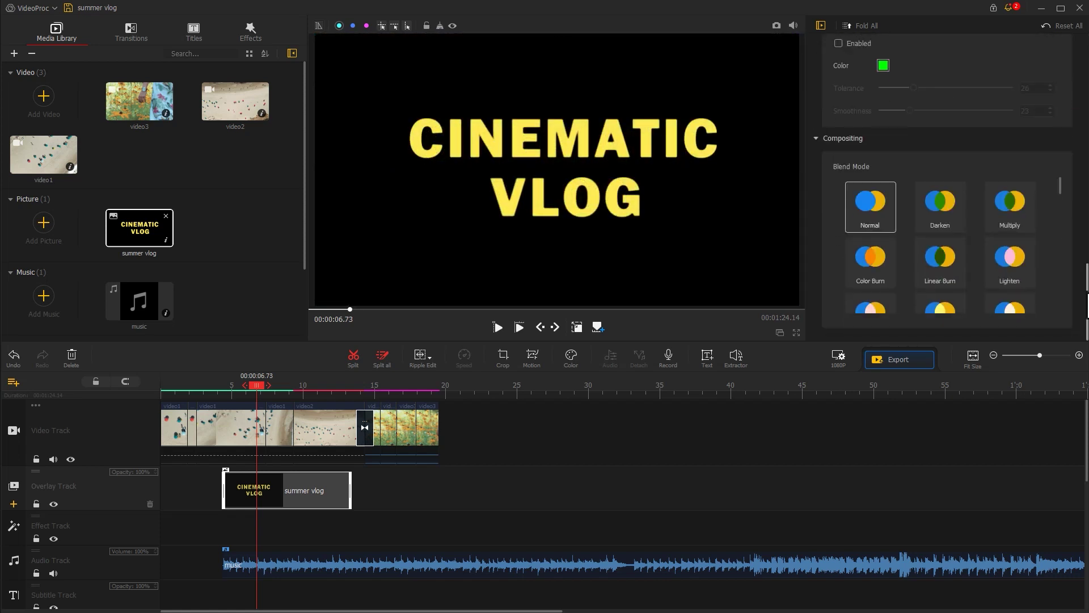
drag(1062, 189, 1063, 214)
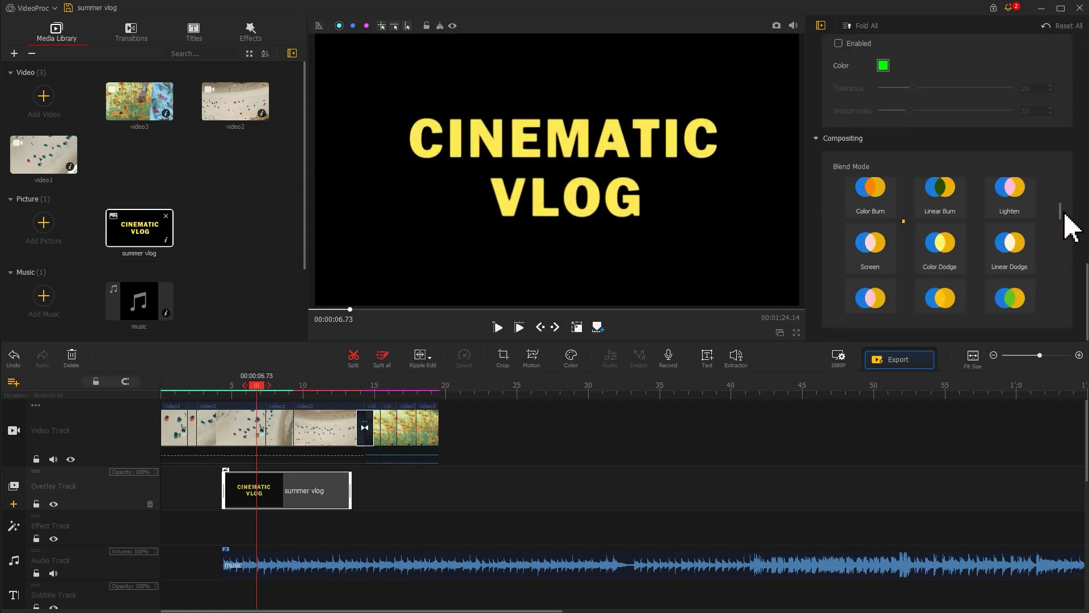
click(872, 253)
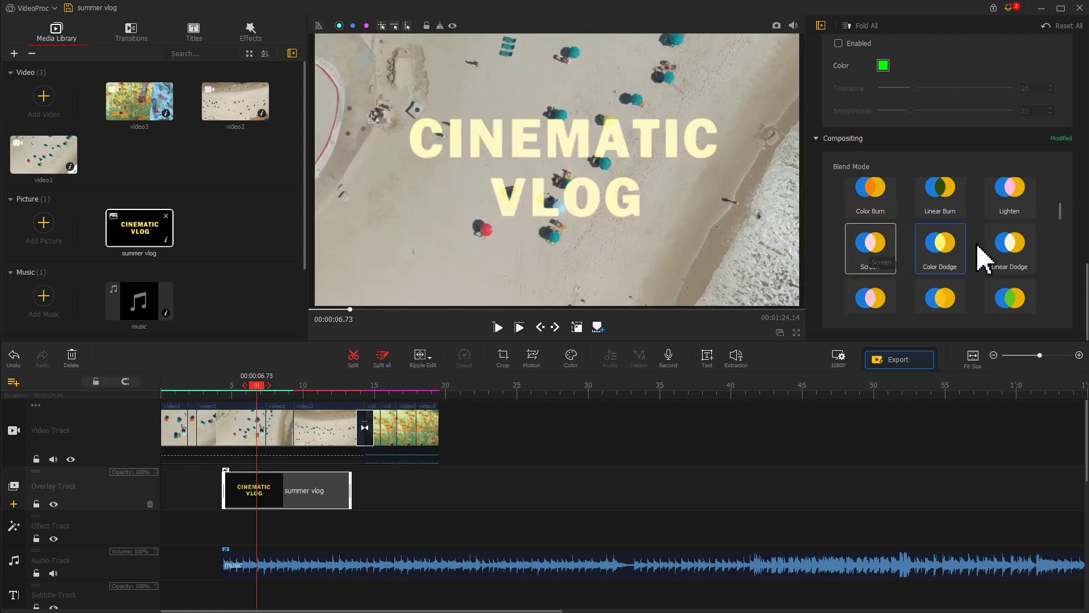
Step: Set the overlay's exposure to -100, contrast to 100 and saturation to 100
drag(1085, 281, 1077, 66)
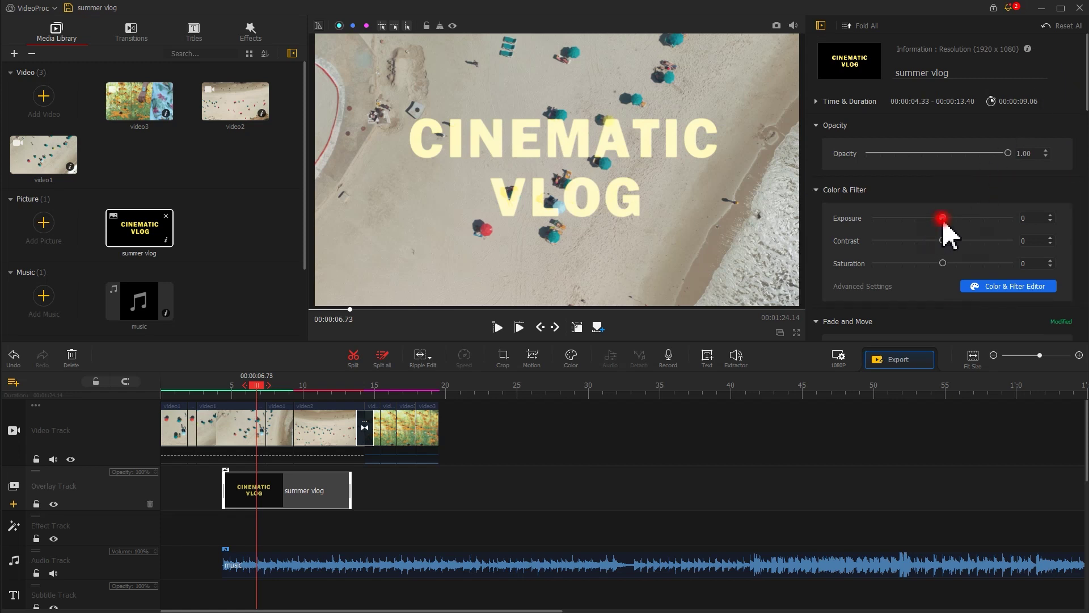
drag(942, 218, 868, 233)
drag(943, 241, 1036, 249)
drag(942, 264, 988, 276)
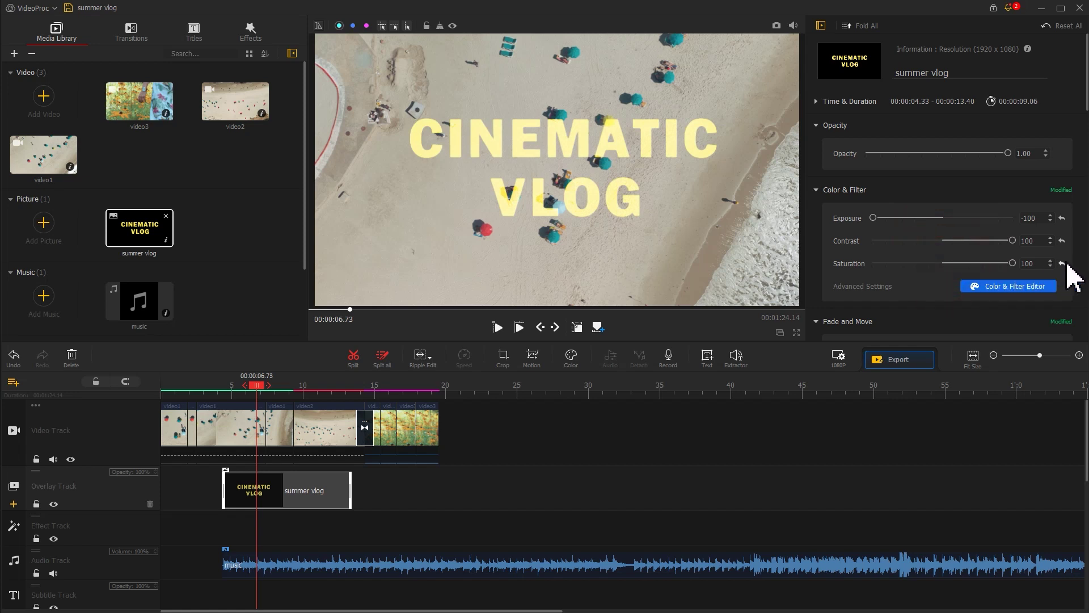
Step: Open the Motion Editor for the overlay and add a keyframe at the start, shrinking its frame to about 19x11 inside the O of VLOG
click(532, 358)
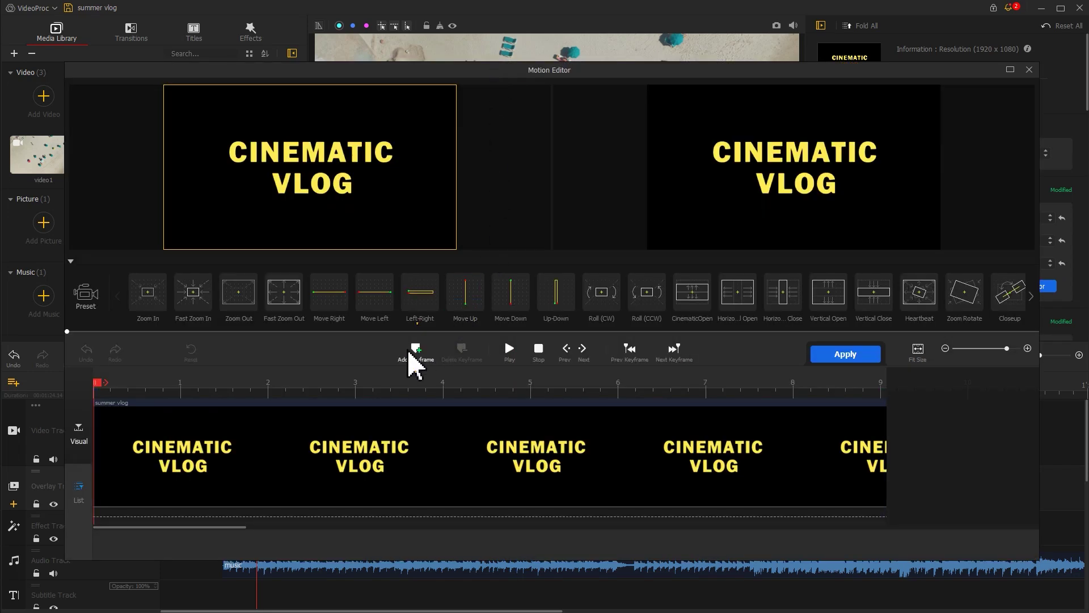
click(411, 352)
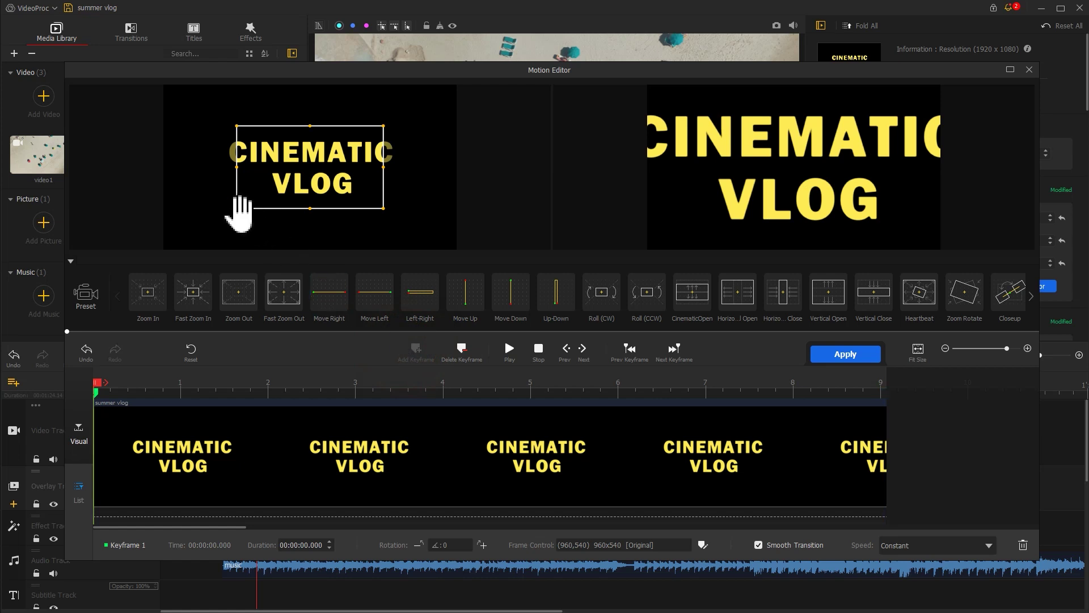
drag(238, 211, 314, 164)
drag(384, 126, 324, 181)
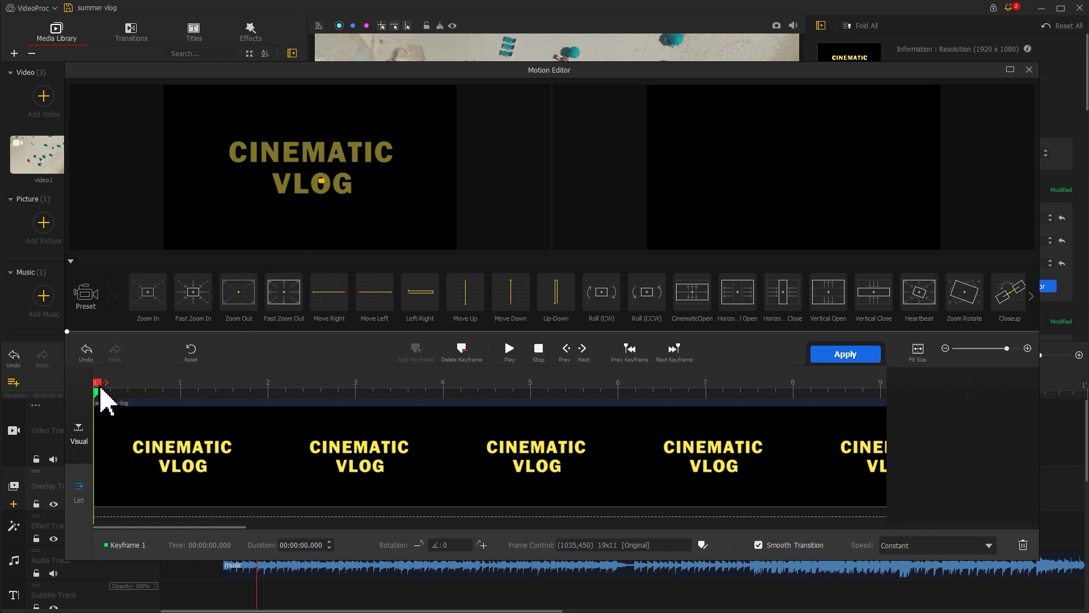
Step: Add a second motion keyframe at 00:00:04.32 with its frame enlarged and centred to cover the whole title image
drag(100, 387, 479, 388)
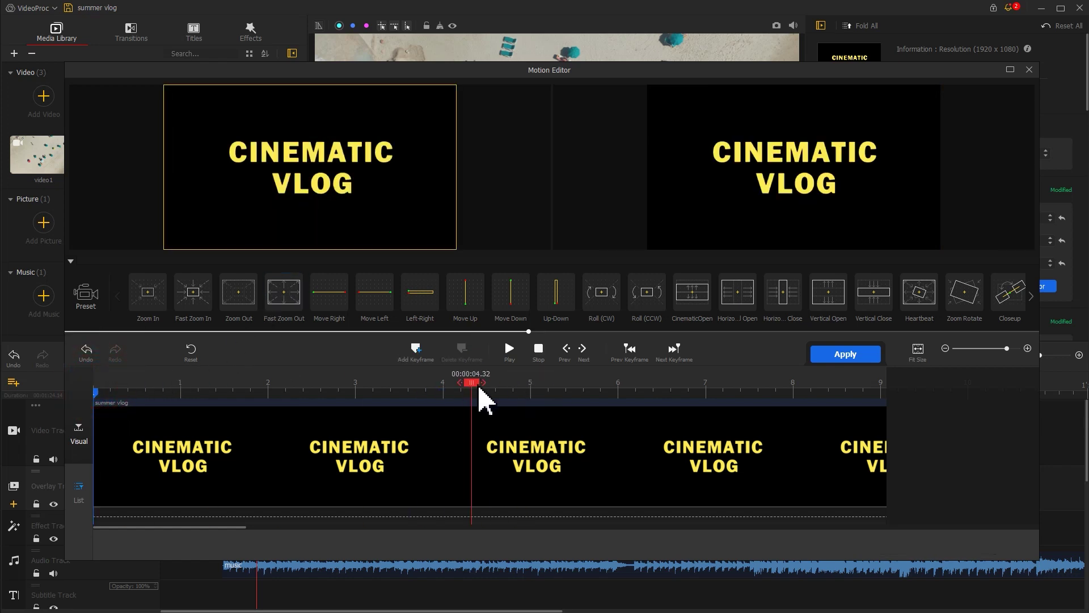
click(418, 354)
drag(316, 183, 185, 249)
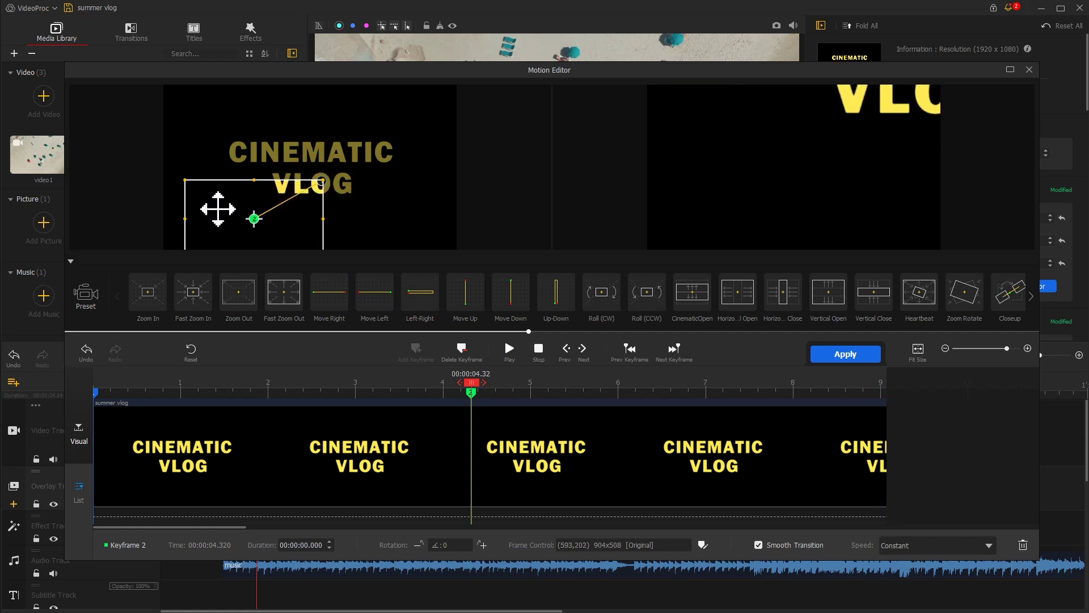
drag(216, 211, 194, 180)
drag(300, 233, 475, 236)
click(385, 194)
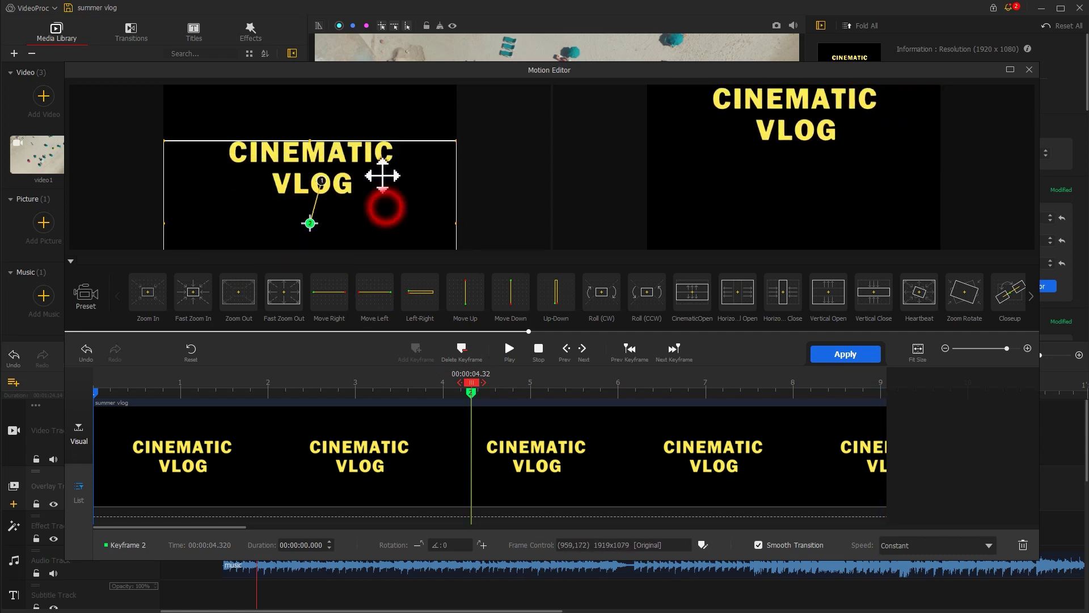
Step: Preview the title's zoom-out motion from the start and apply it to the overlay
drag(470, 390, 90, 392)
key(space)
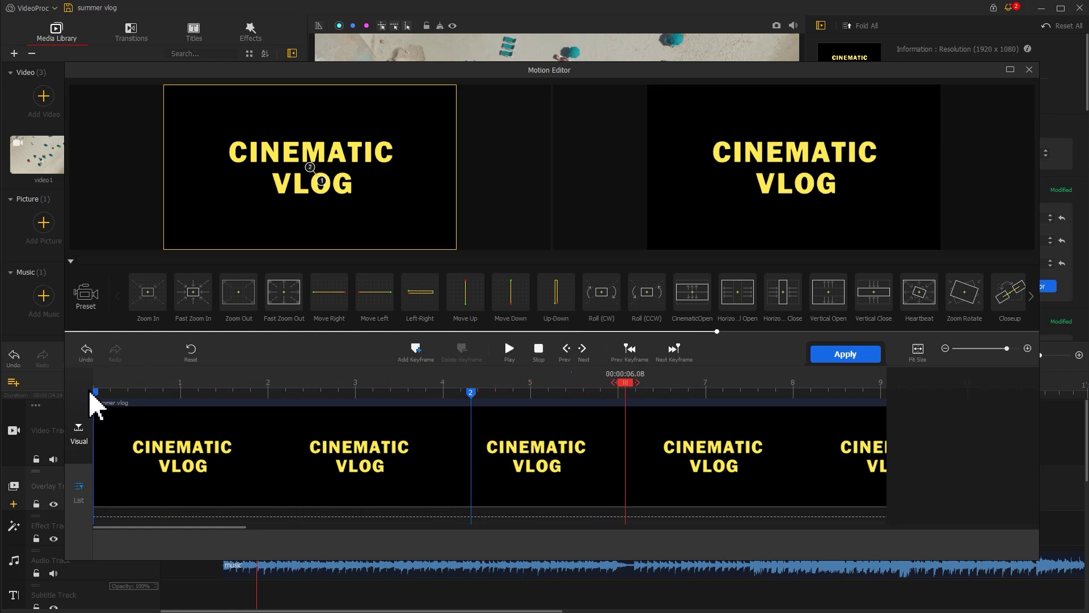
click(819, 355)
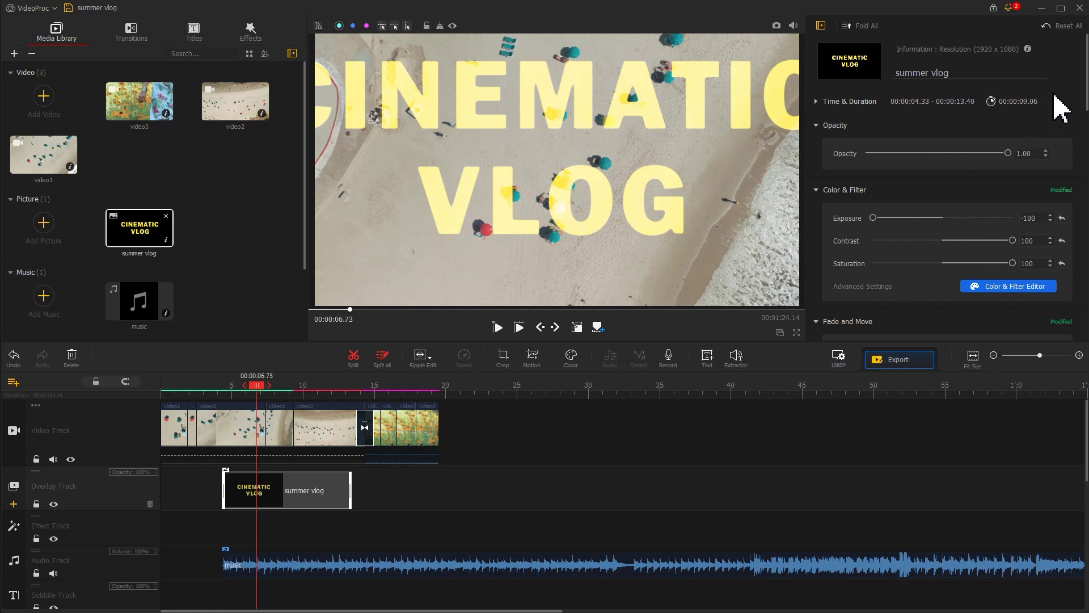
Step: Bring up the Fade Out - Exit Progressively settings of the summer vlog overlay
drag(1084, 85, 1077, 176)
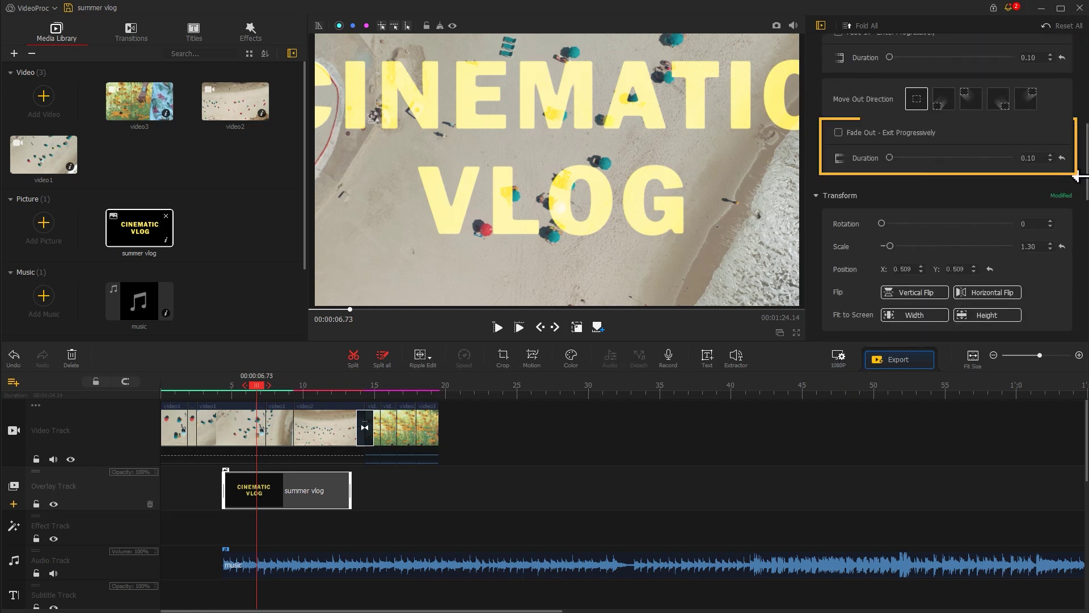